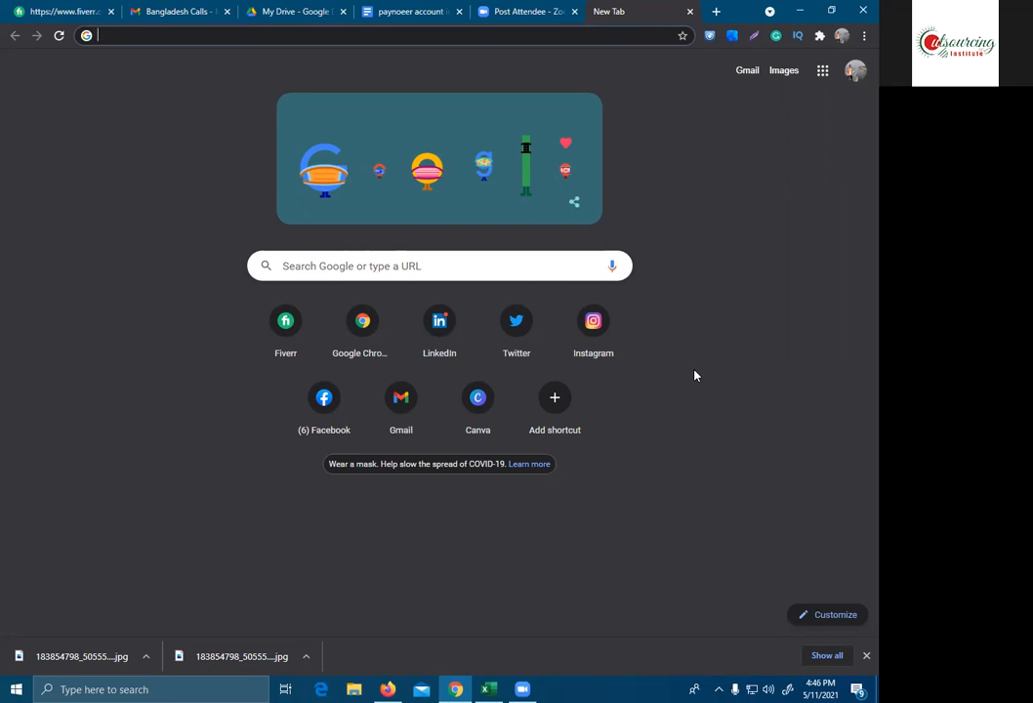
Search Google for 'payoneer login' and scroll through the results.
{"action": "left_click", "coordinate": [405, 37]}
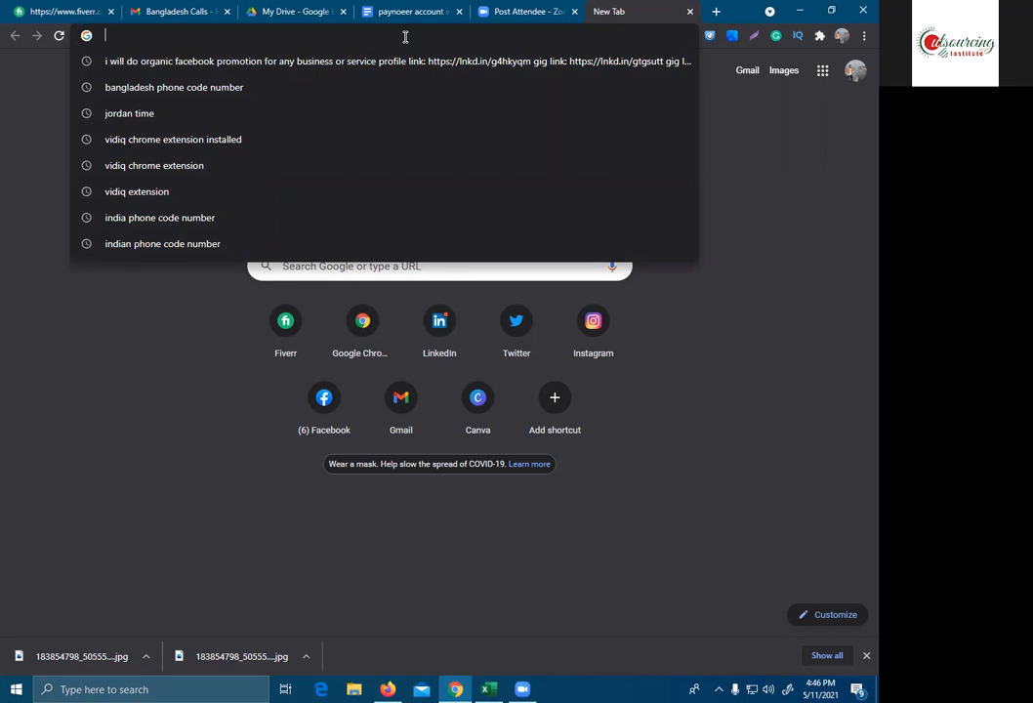
{"action": "type", "text": "pay"}
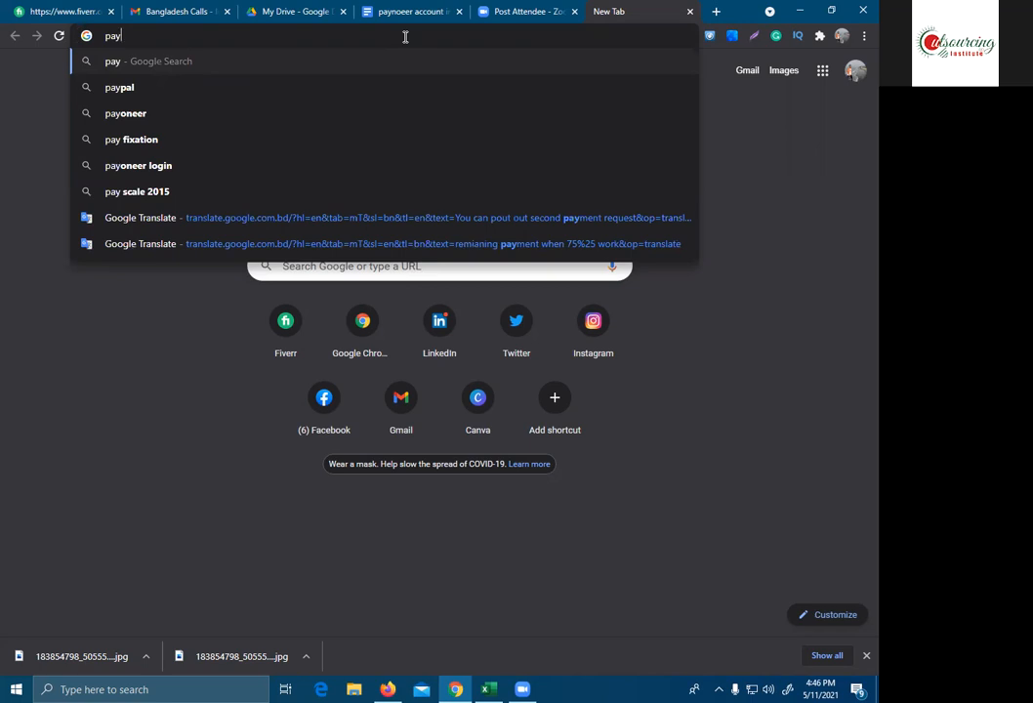
{"action": "type", "text": "n"}
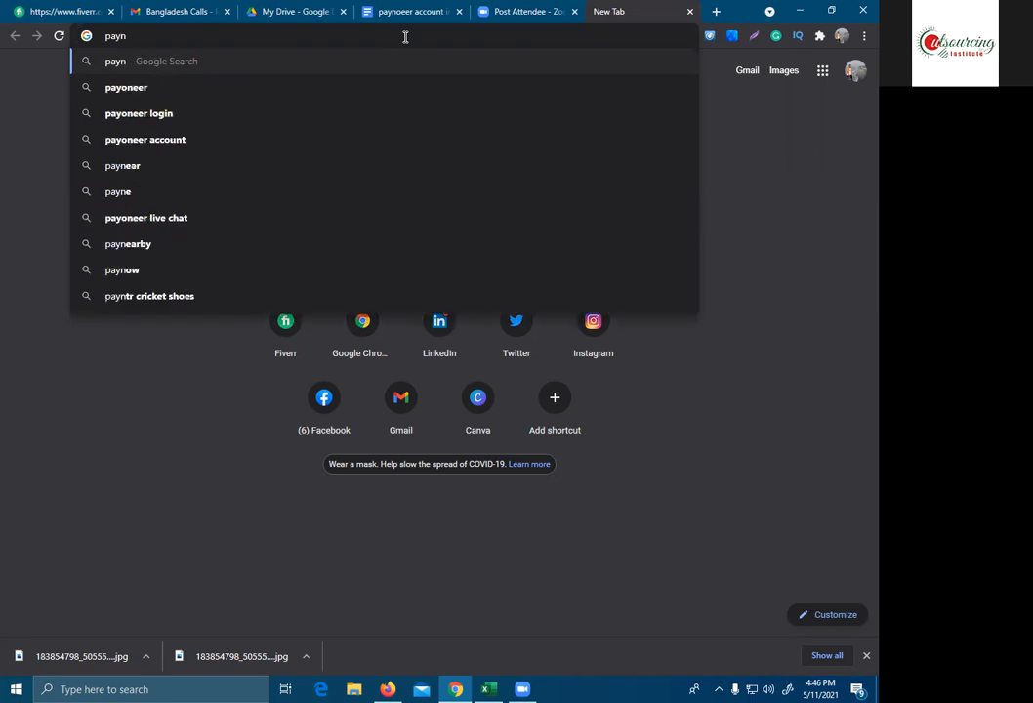
{"action": "type", "text": "o"}
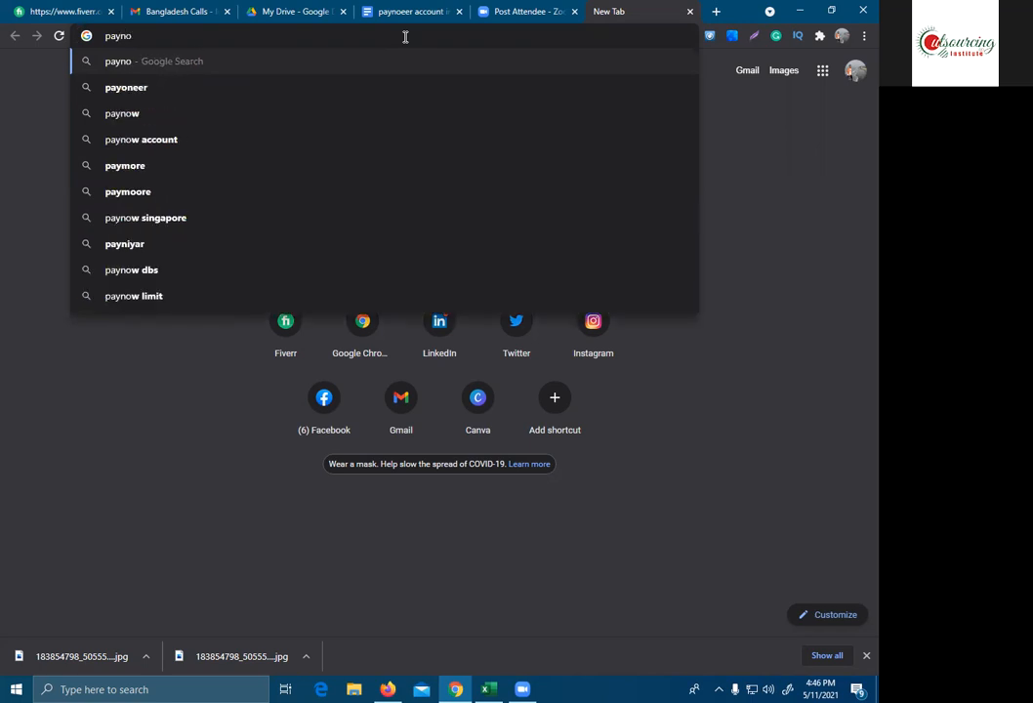
{"action": "key", "text": "BackSpace"}
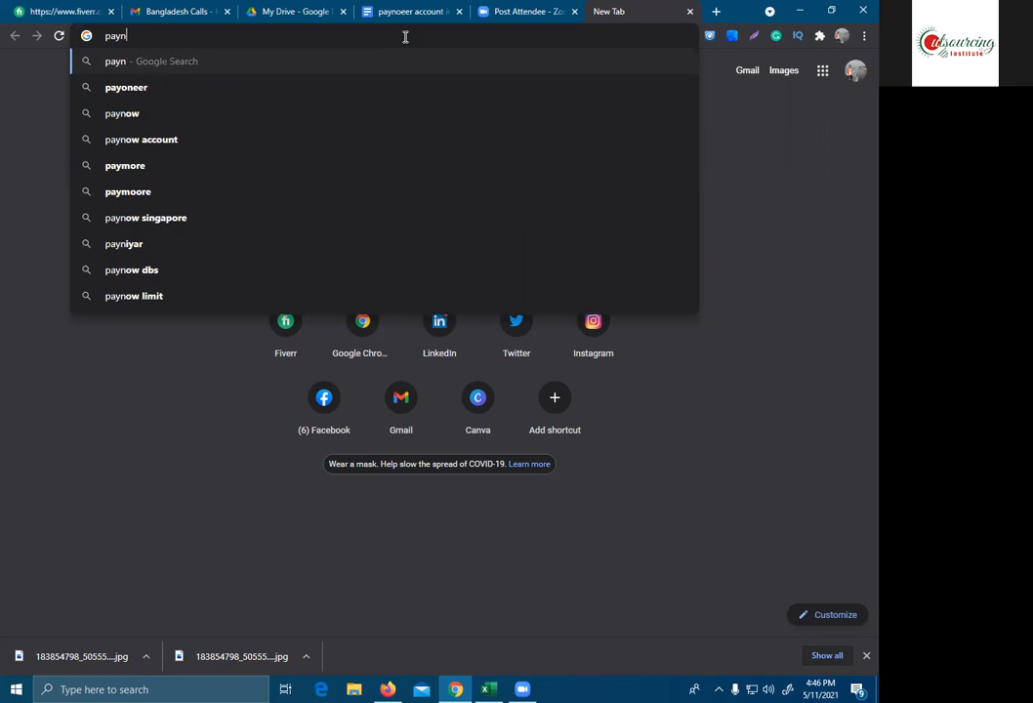
{"action": "key", "text": "BackSpace"}
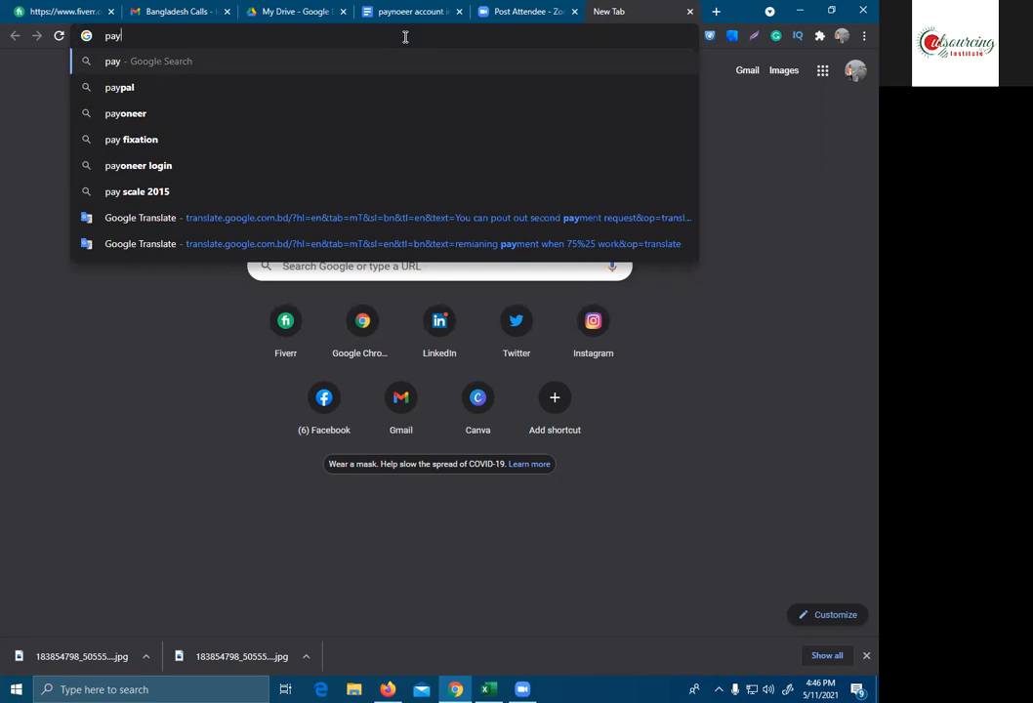
{"action": "left_click", "coordinate": [177, 166]}
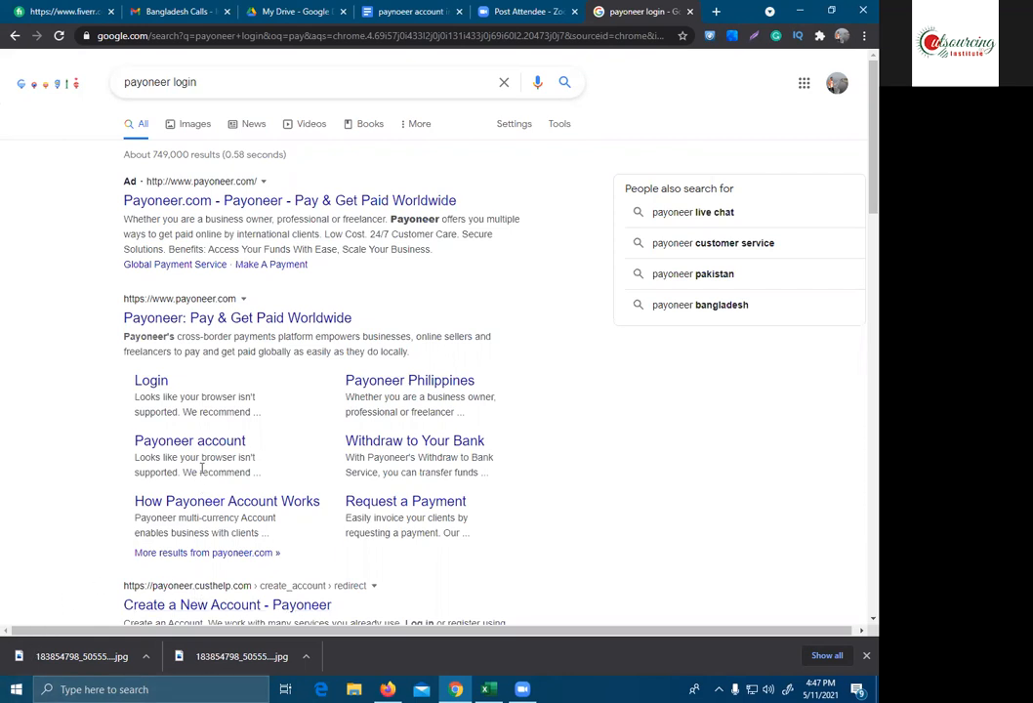
{"action": "scroll", "coordinate": [224, 535], "scroll_direction": "down", "scroll_amount": 3}
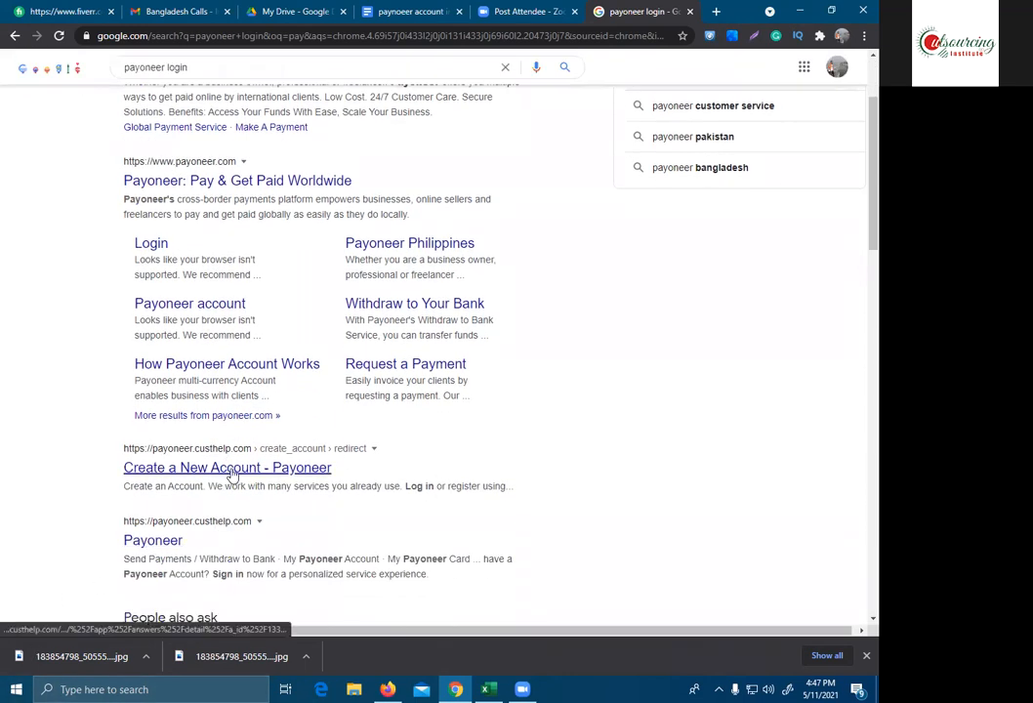
Open the 'Create a New Account - Payoneer' result, dismiss its prompt, and go to SIGN IN.
{"action": "left_click", "coordinate": [232, 469]}
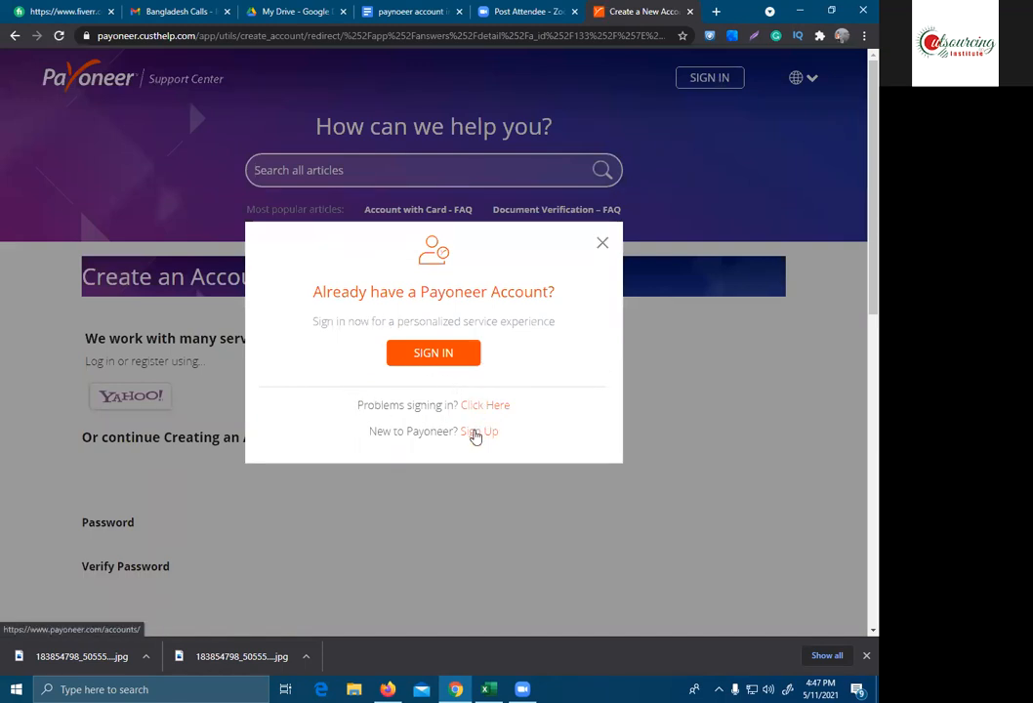
{"action": "left_click", "coordinate": [603, 244]}
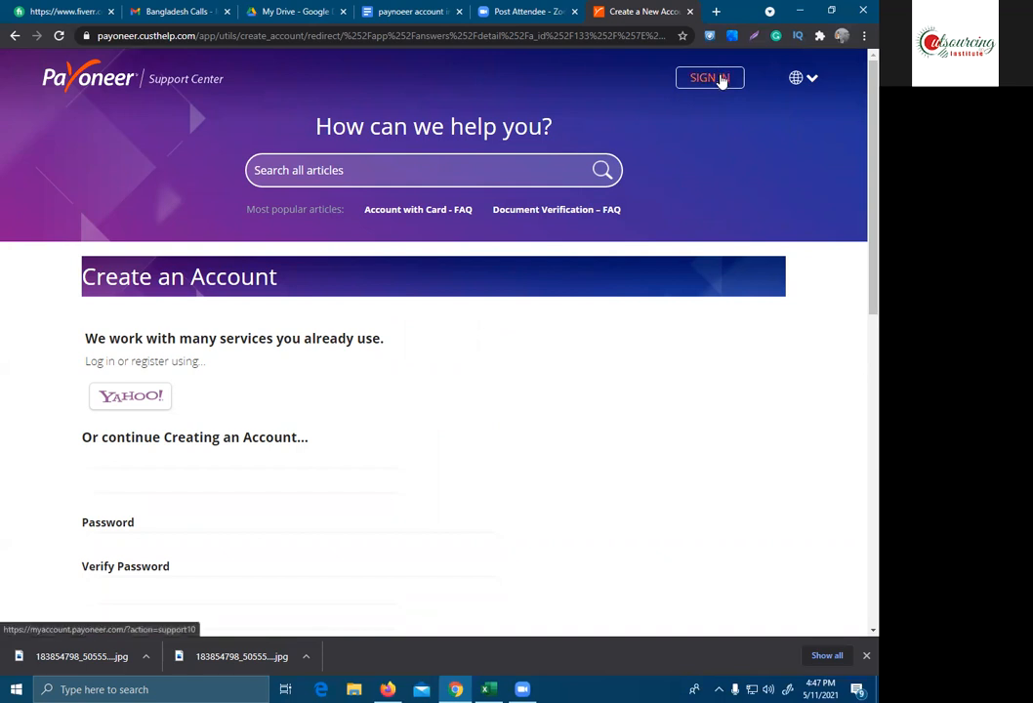
{"action": "left_click", "coordinate": [807, 79]}
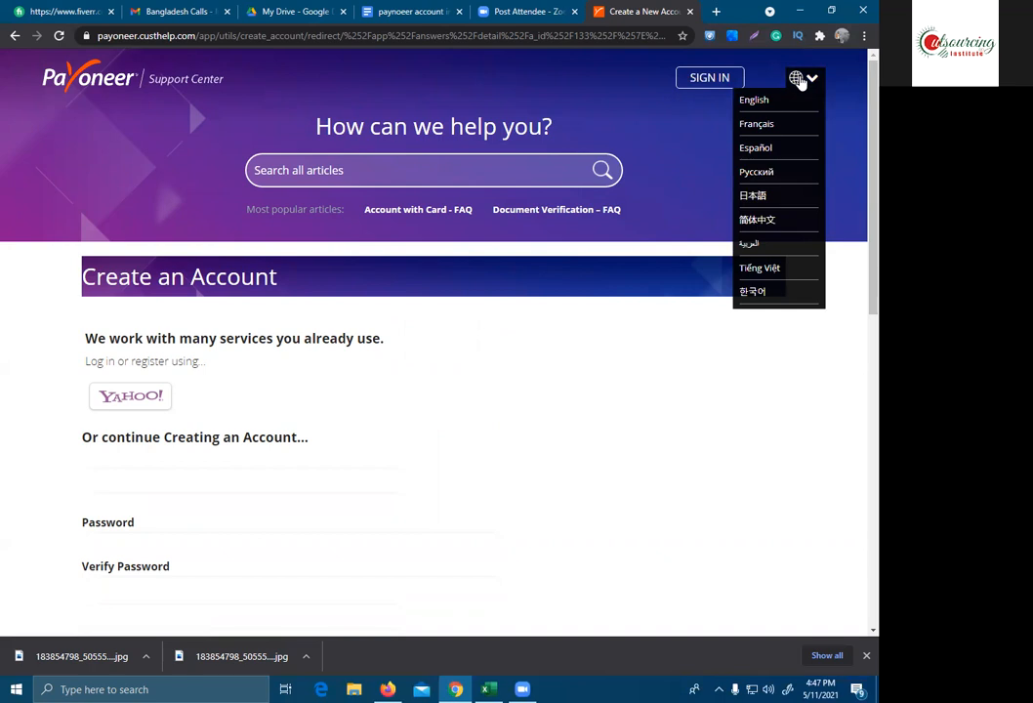
{"action": "left_click", "coordinate": [820, 88]}
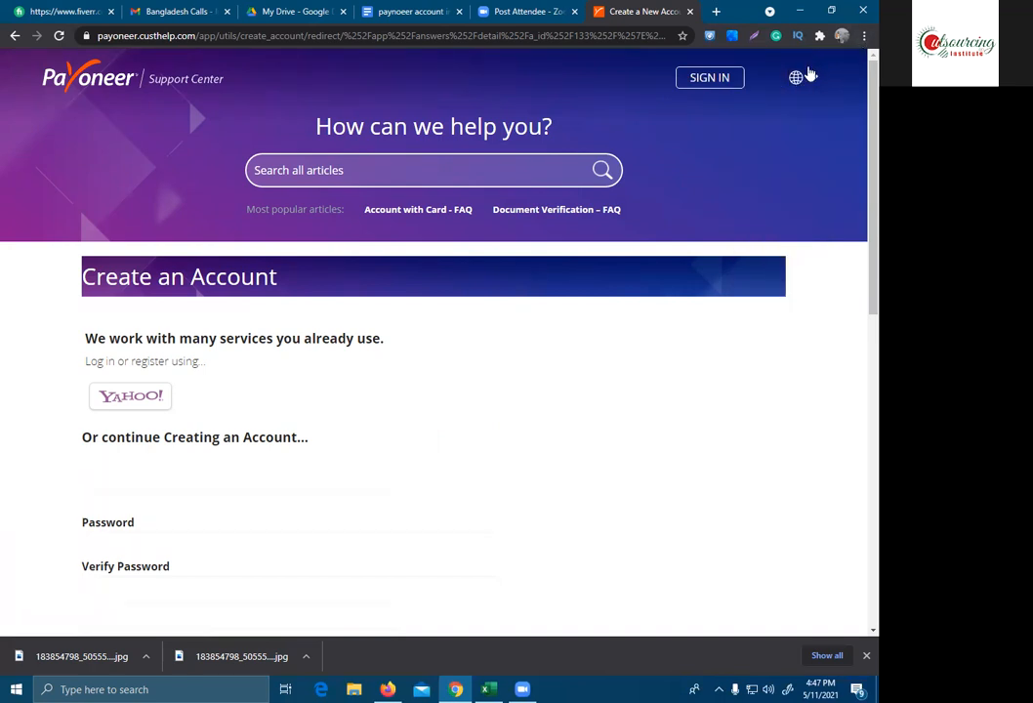
{"action": "left_click", "coordinate": [727, 80]}
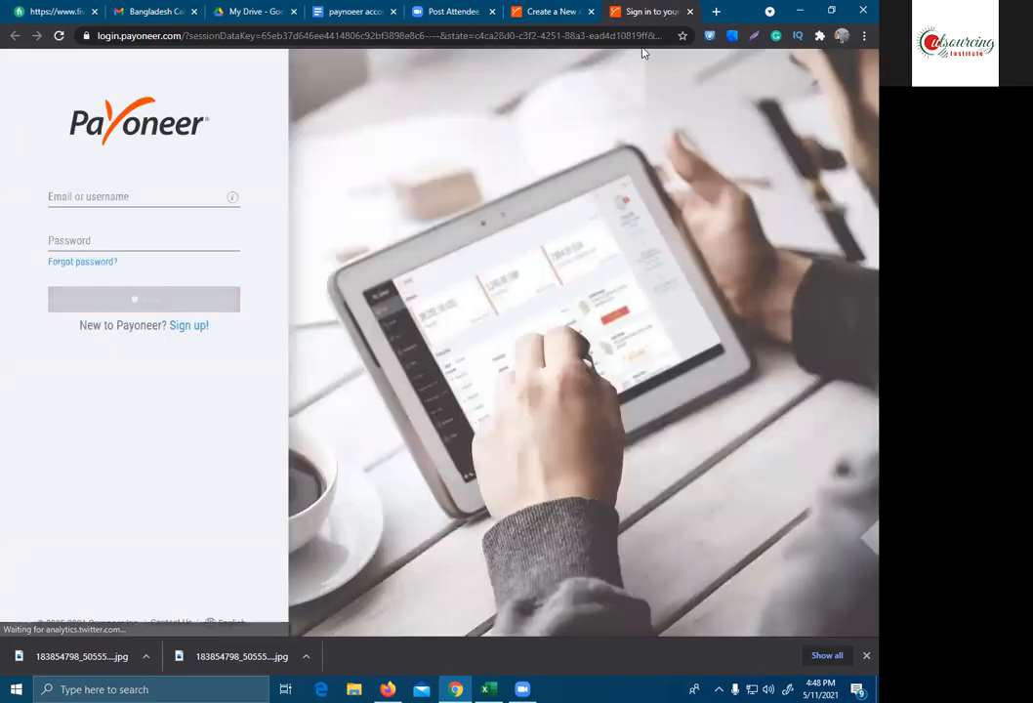
Follow the 'Sign up!' link on the Payoneer sign-in page to the account finder.
{"action": "left_click", "coordinate": [125, 196]}
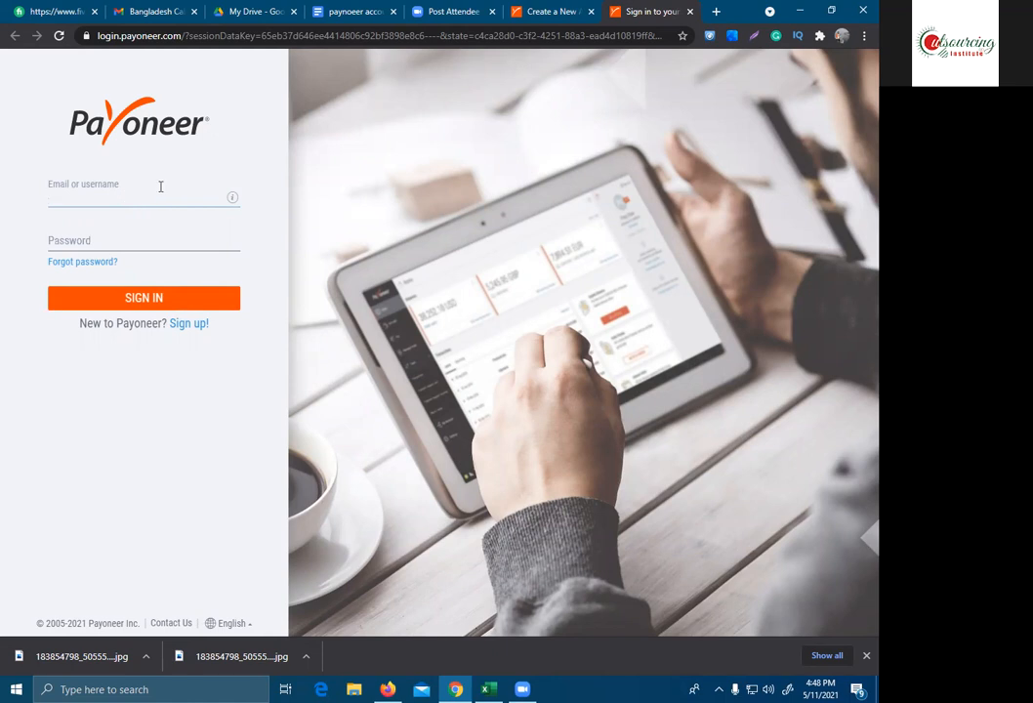
{"action": "left_click", "coordinate": [191, 330]}
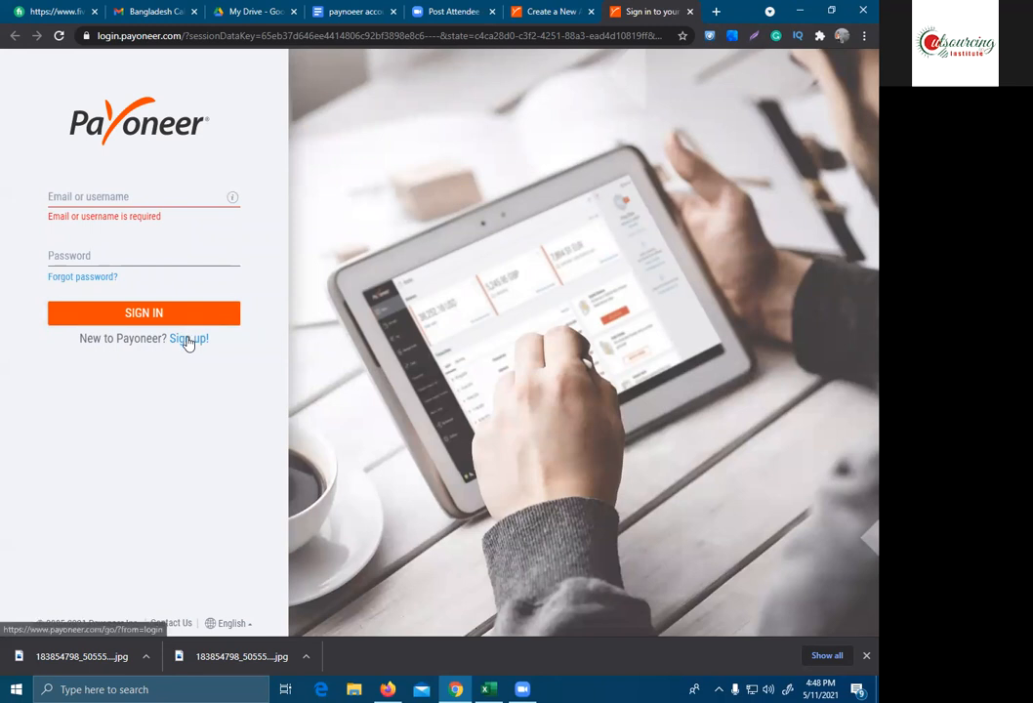
{"action": "left_click", "coordinate": [188, 339]}
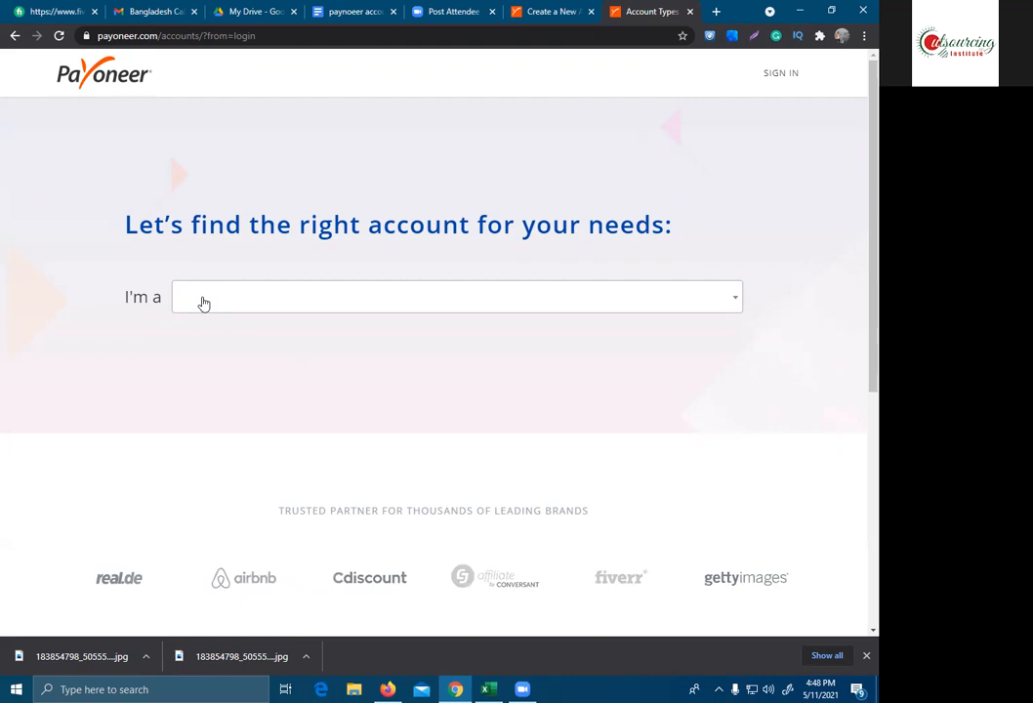
Choose 'Affiliate or Digital Marketer', 'Get paid by publishers, networks and platforms' and 'Less than $10,000'.
{"action": "left_click", "coordinate": [737, 302]}
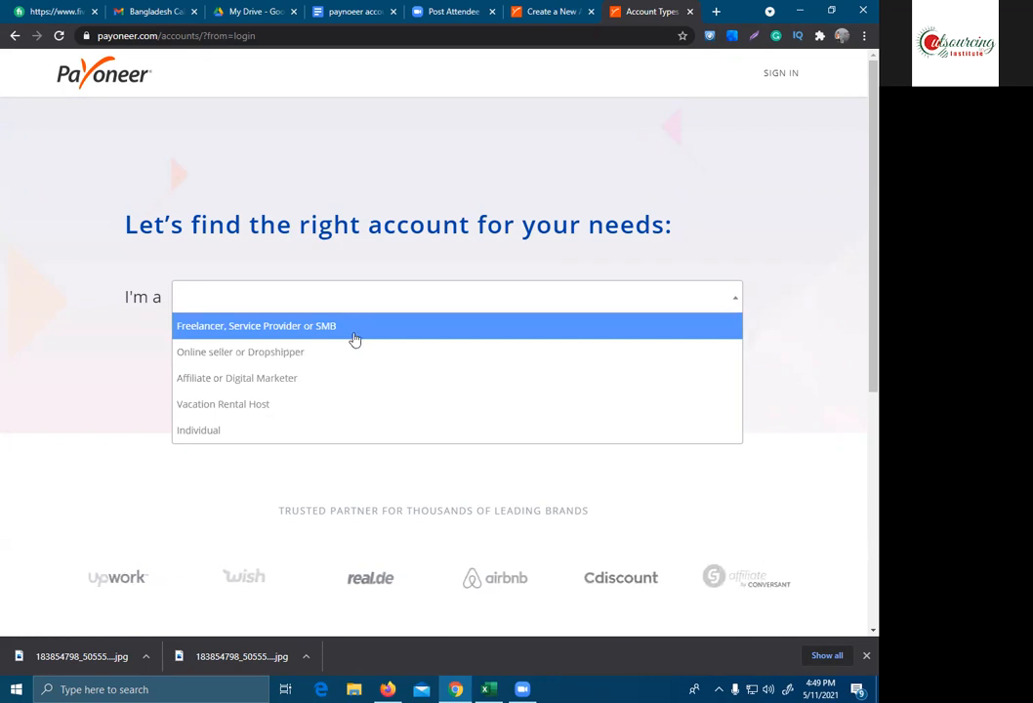
{"action": "left_click", "coordinate": [296, 385]}
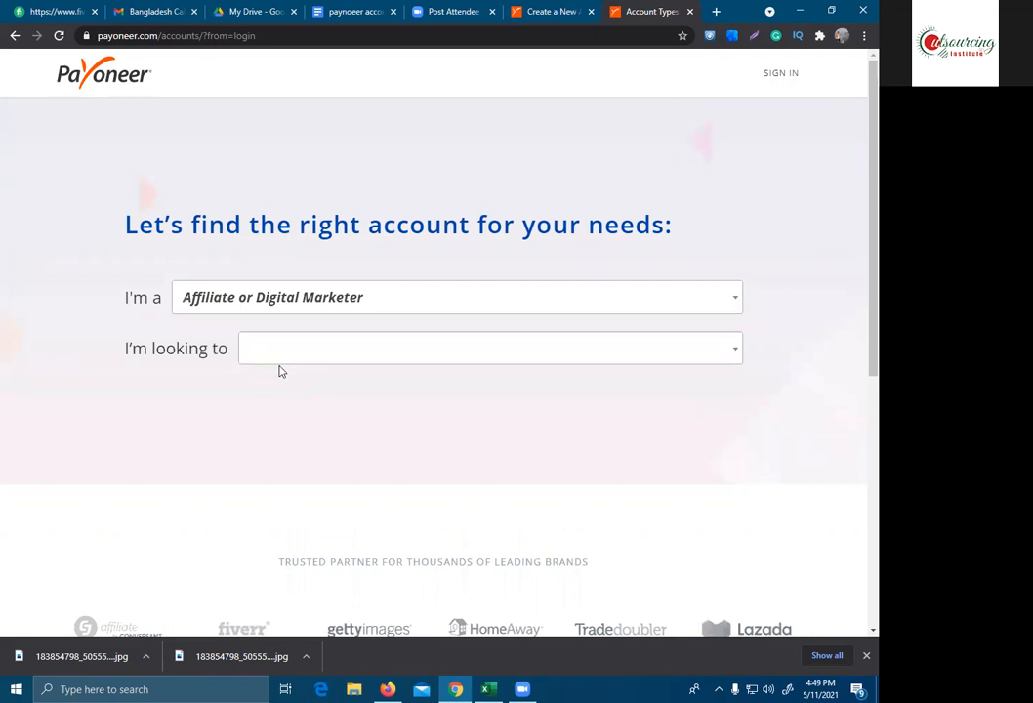
{"action": "left_click", "coordinate": [734, 353]}
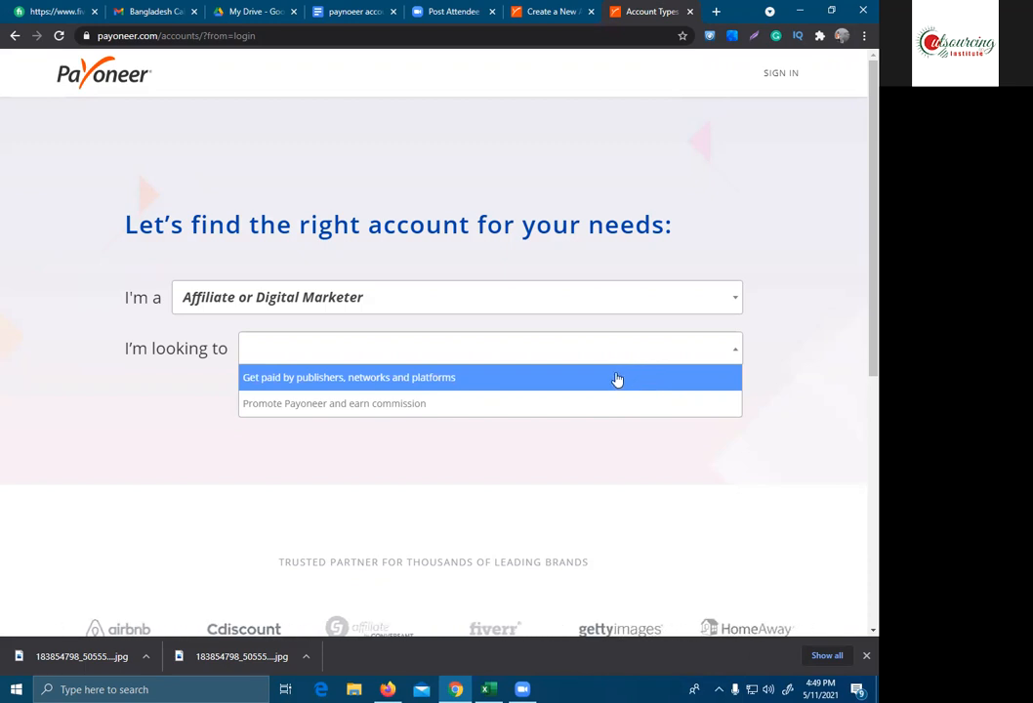
{"action": "left_click", "coordinate": [616, 377]}
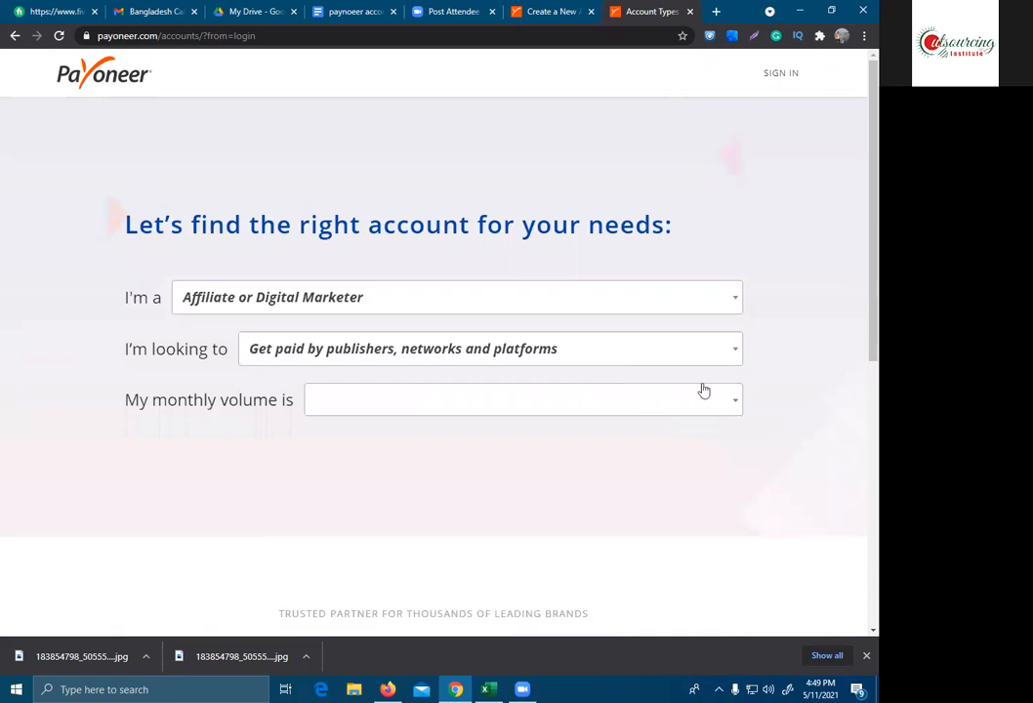
{"action": "left_click", "coordinate": [735, 404]}
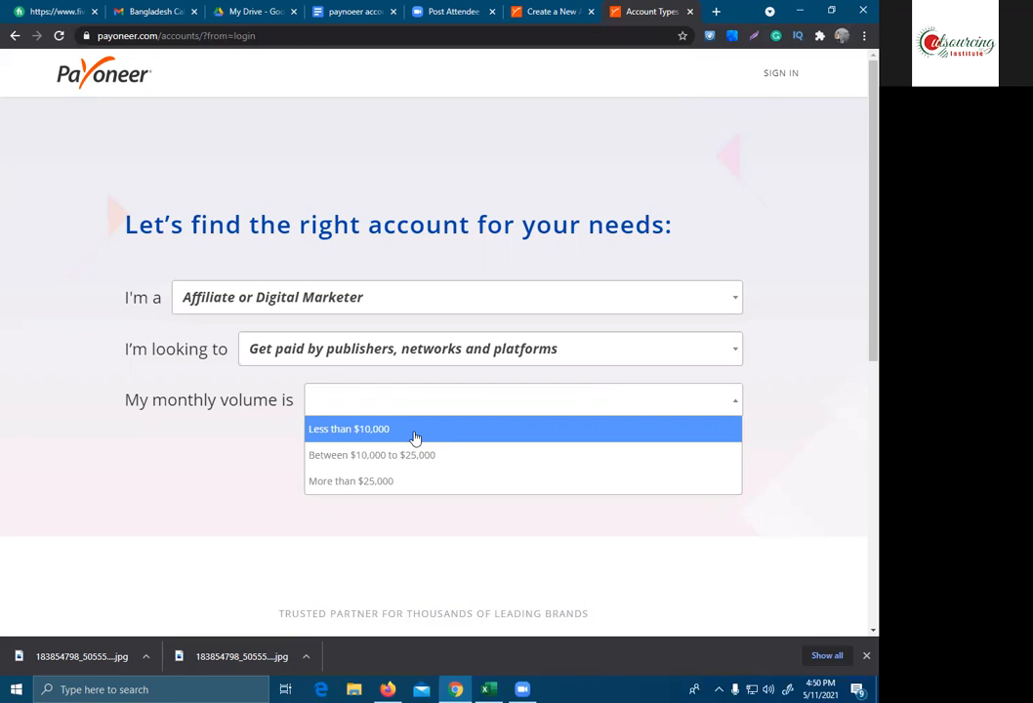
{"action": "left_click", "coordinate": [415, 430]}
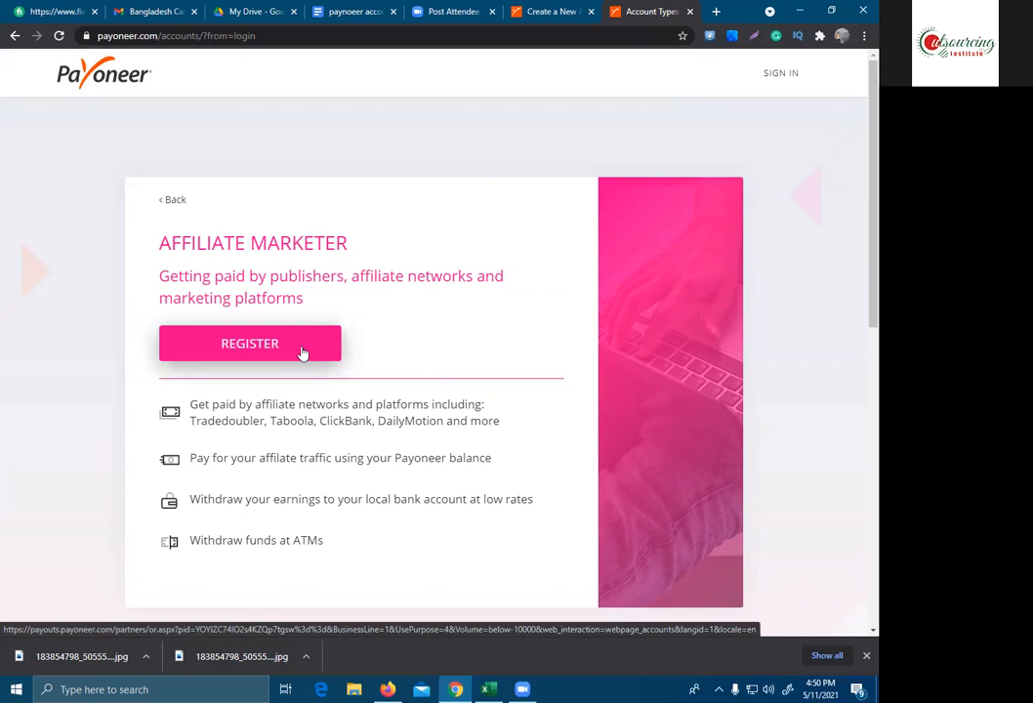
Click REGISTER on the Affiliate Marketer page.
{"action": "left_click", "coordinate": [302, 353]}
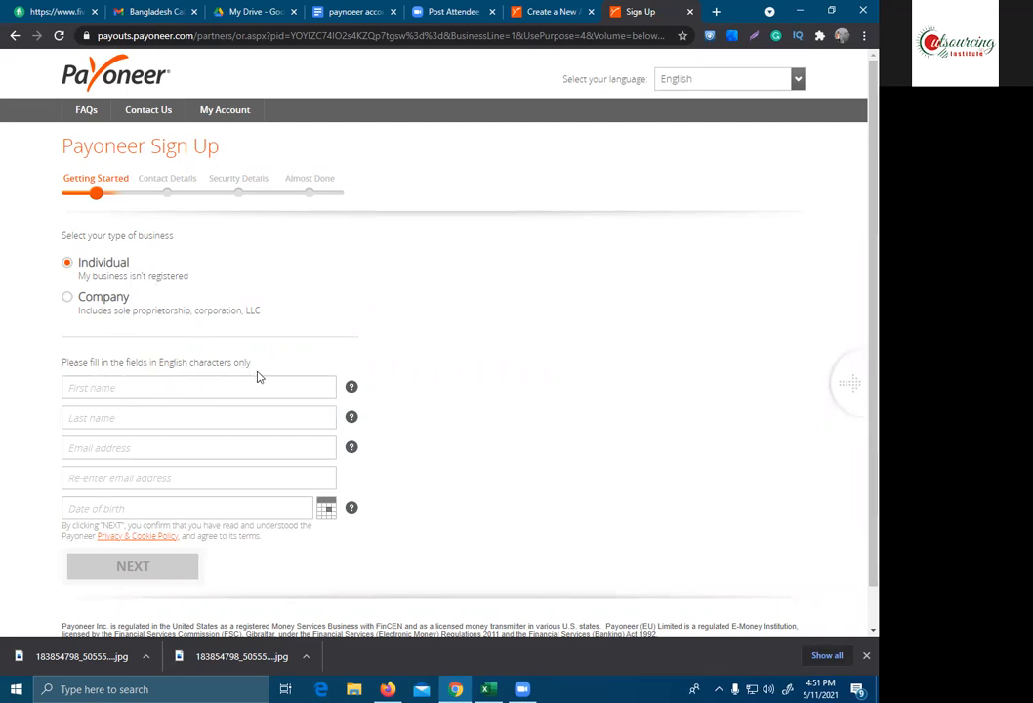
Click into the First name field of the Sign Up form.
{"action": "left_click", "coordinate": [135, 391]}
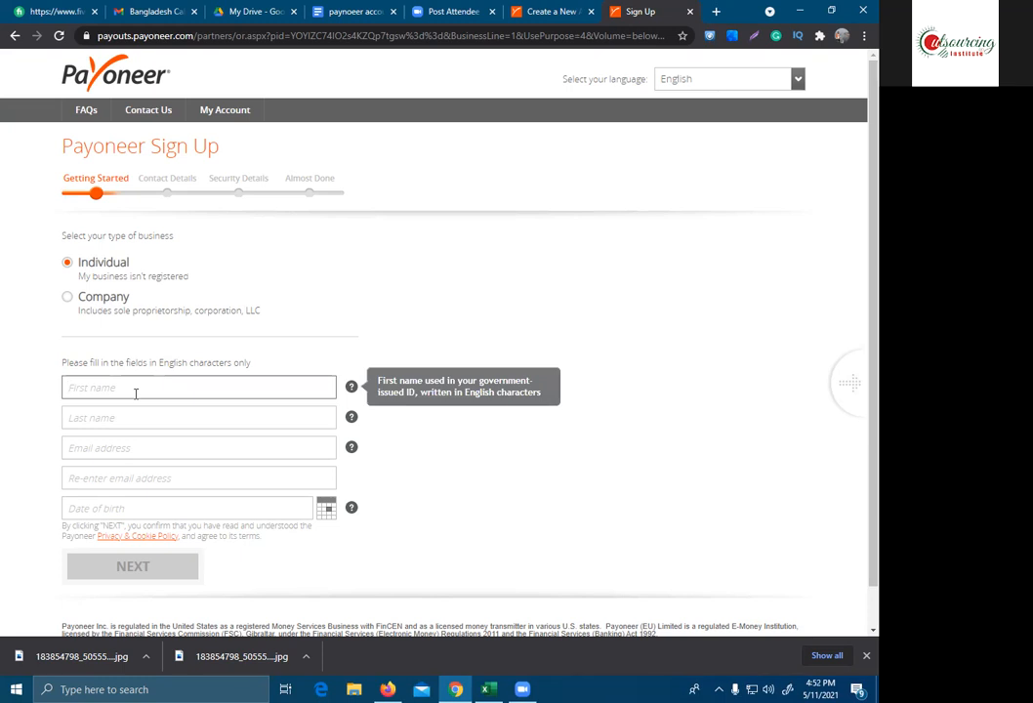
Enter the applicant's first and last name on the sign-up form.
{"action": "type", "text": "SHA"}
{"action": "left_click", "coordinate": [103, 420]}
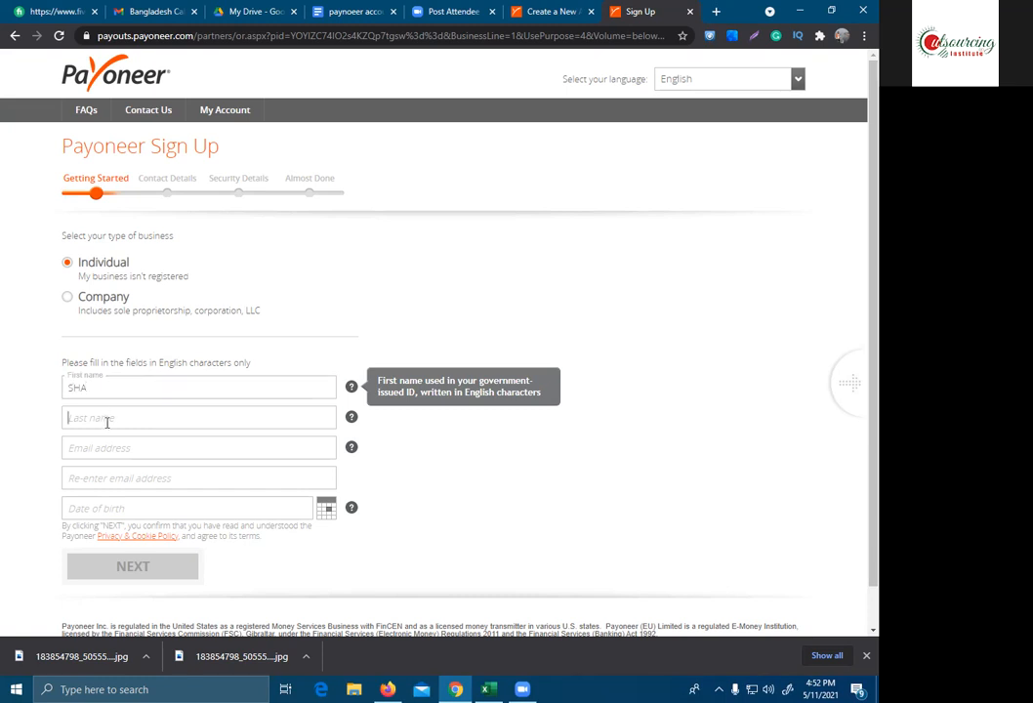
{"action": "type", "text": "AL"}
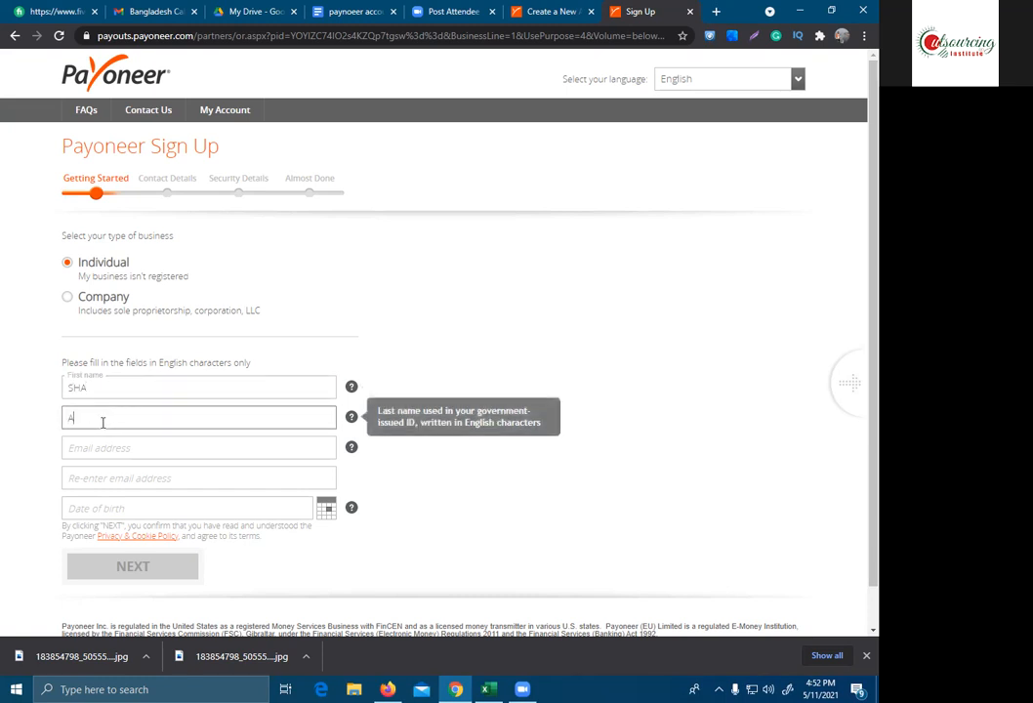
{"action": "type", "text": "M"}
Enter the applicant's email address and type it again in the confirmation field.
{"action": "left_click", "coordinate": [109, 448]}
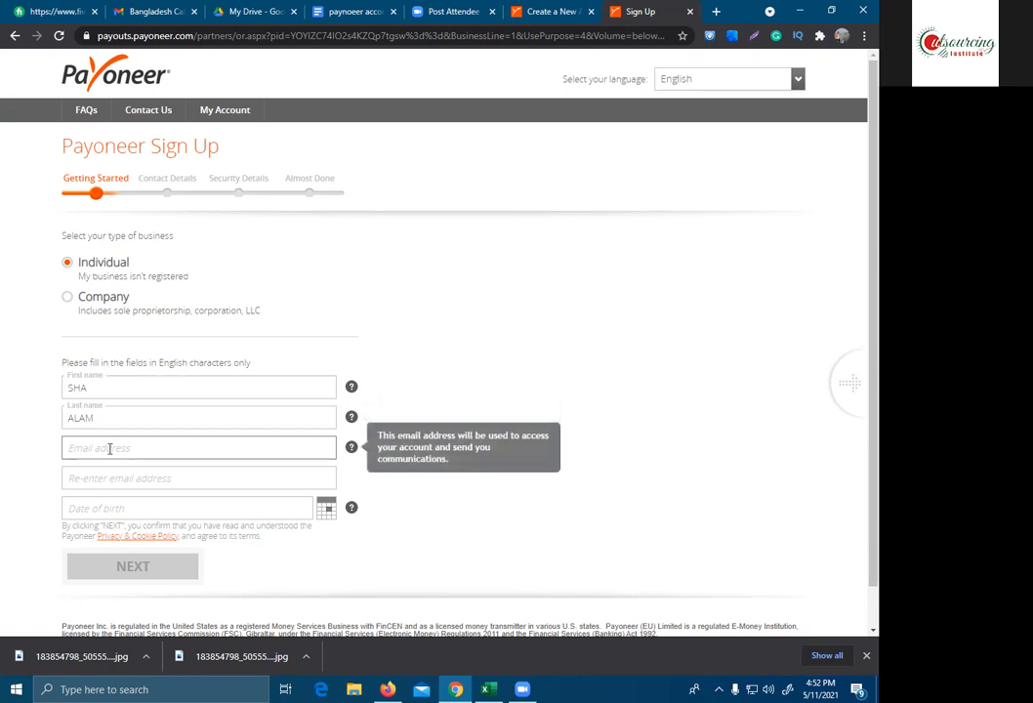
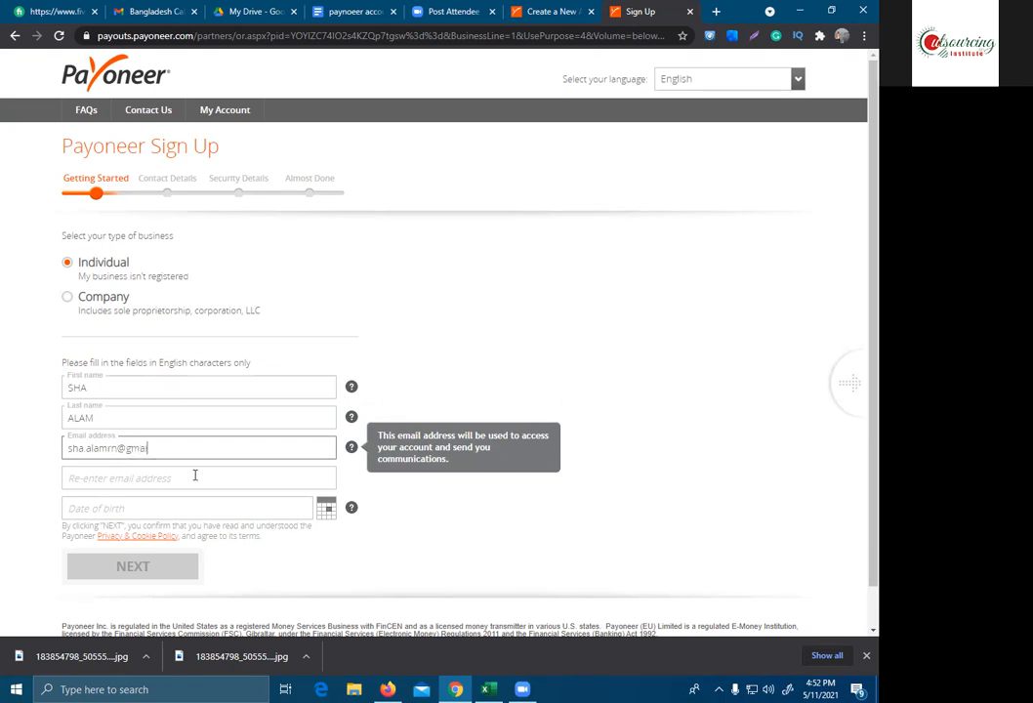
{"action": "left_click", "coordinate": [193, 476]}
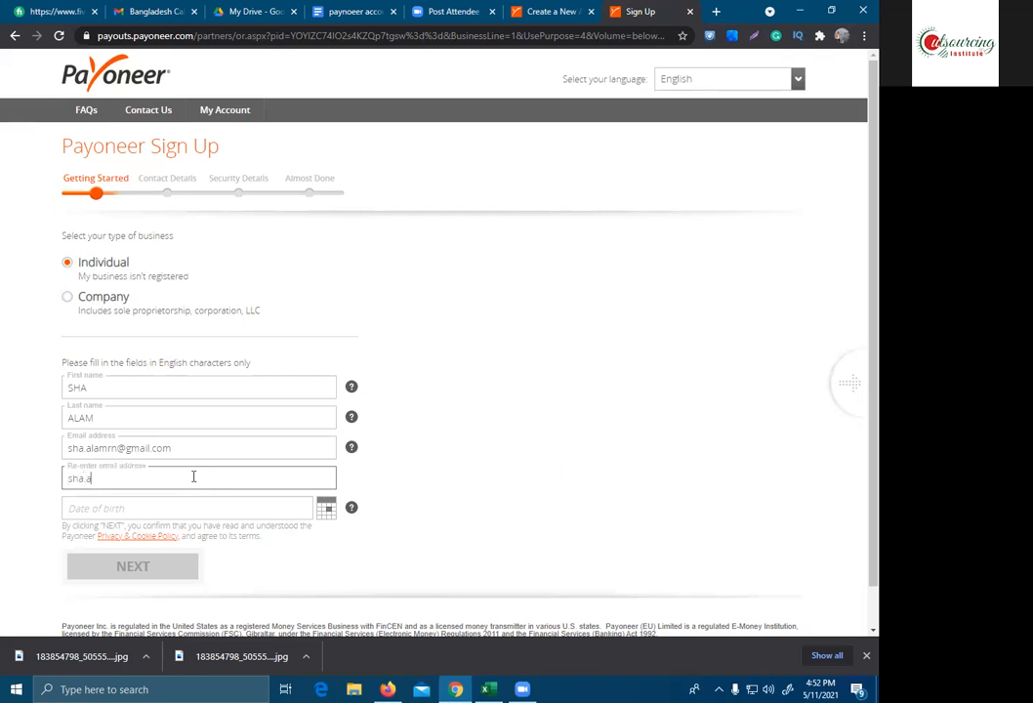
{"action": "left_click", "coordinate": [82, 508]}
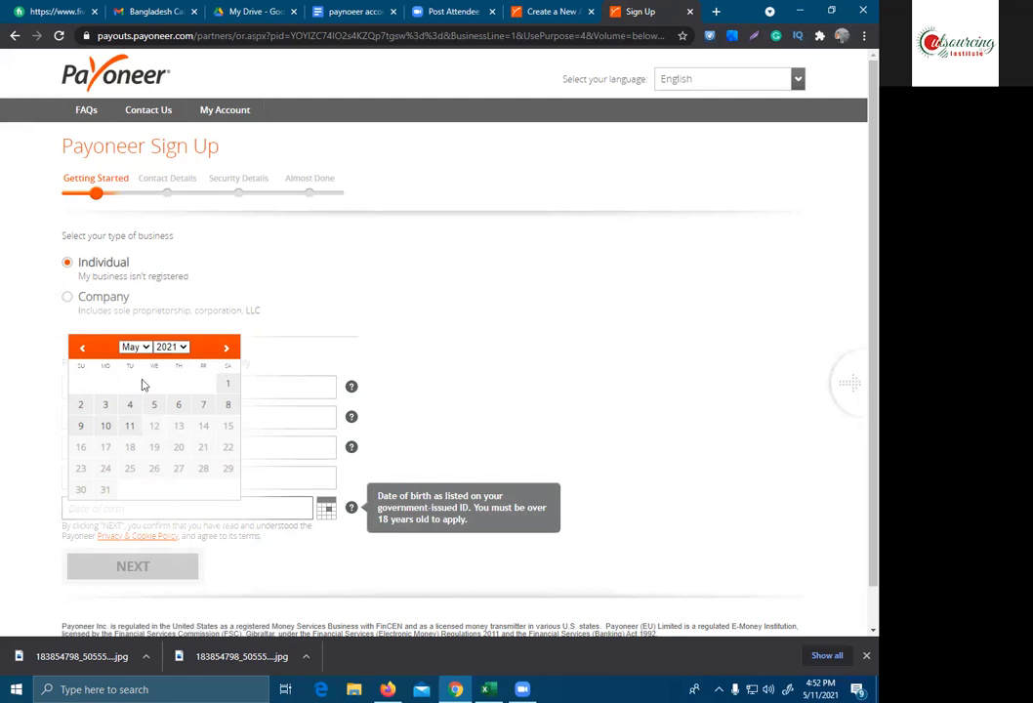
{"action": "left_click", "coordinate": [171, 347]}
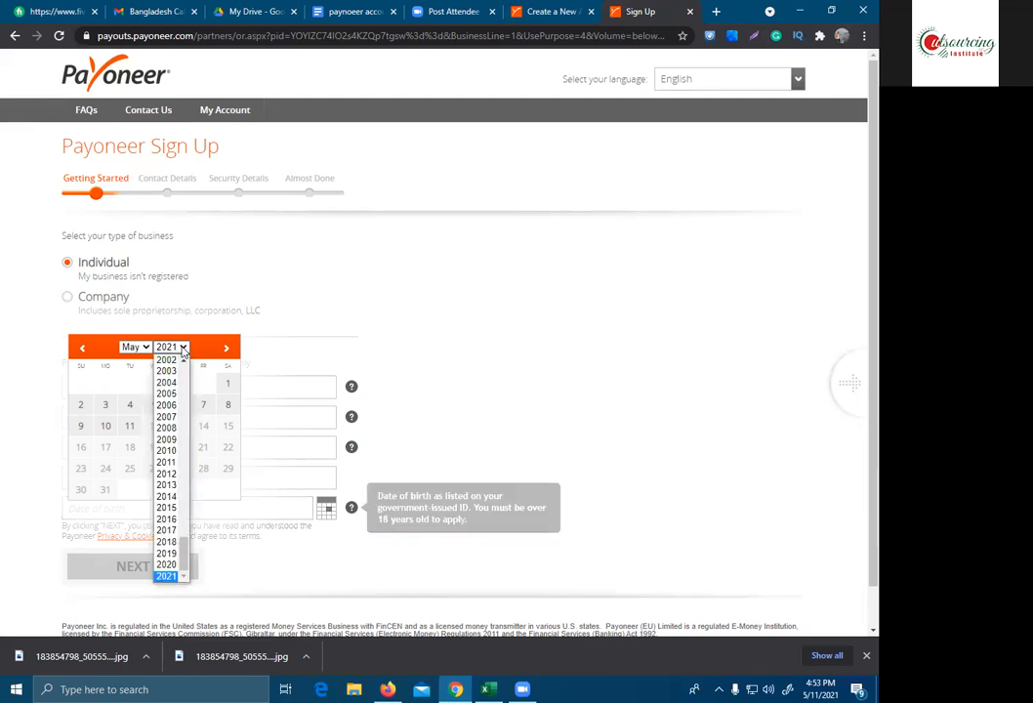
{"action": "scroll", "coordinate": [166, 430], "scroll_direction": "up", "scroll_amount": 15}
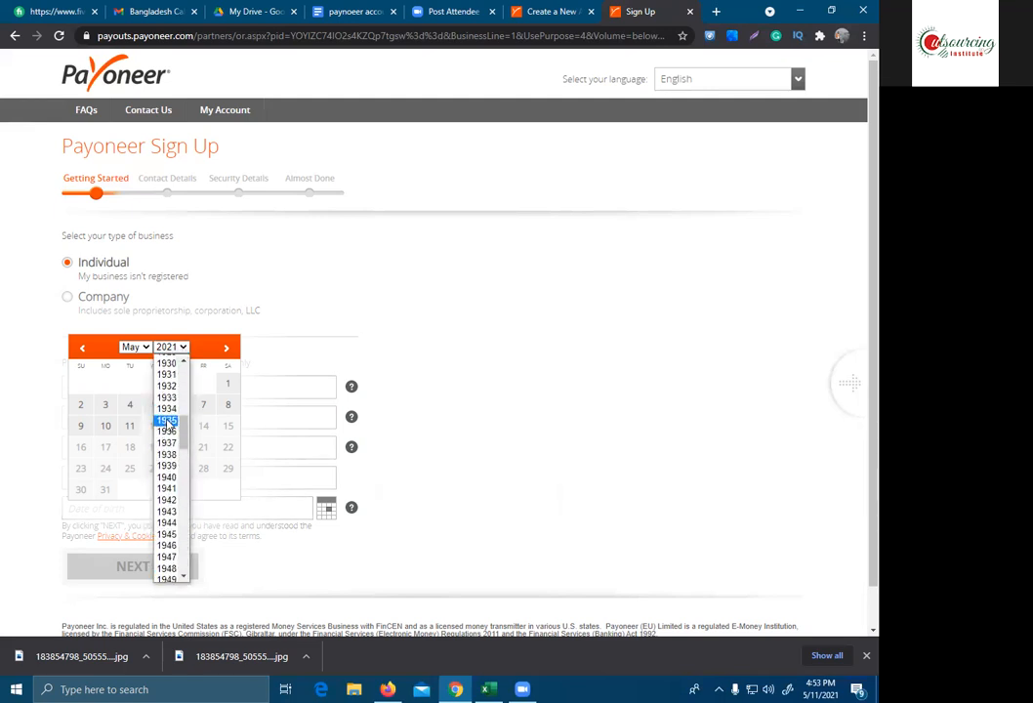
{"action": "scroll", "coordinate": [168, 422], "scroll_direction": "down", "scroll_amount": 7}
{"action": "scroll", "coordinate": [178, 571], "scroll_direction": "down", "scroll_amount": 3}
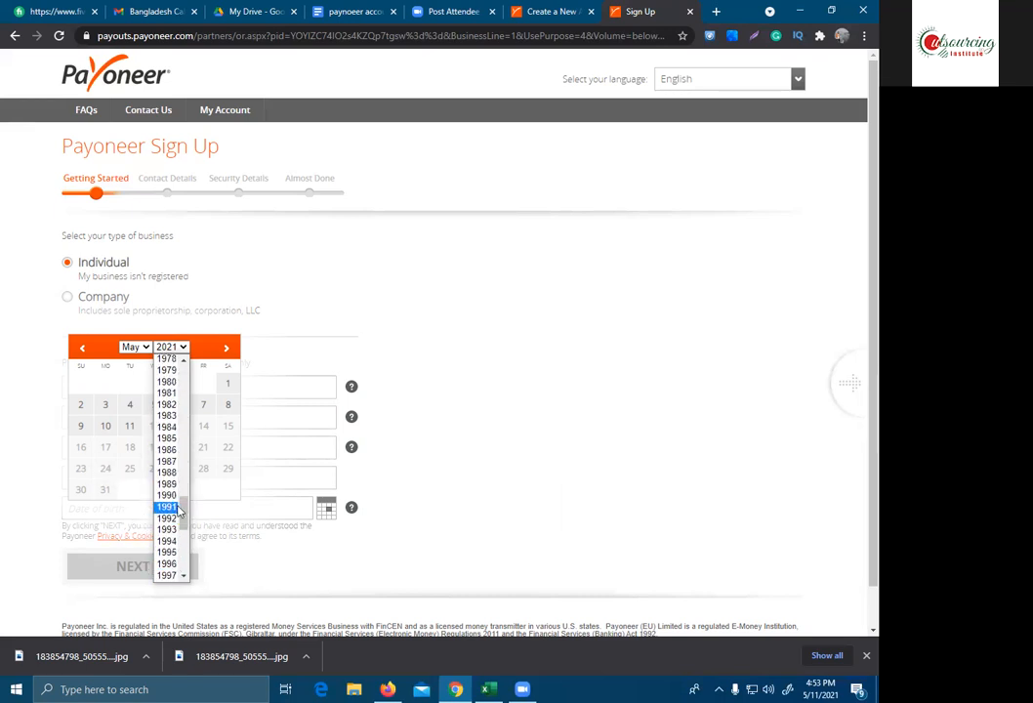
{"action": "left_click", "coordinate": [167, 518]}
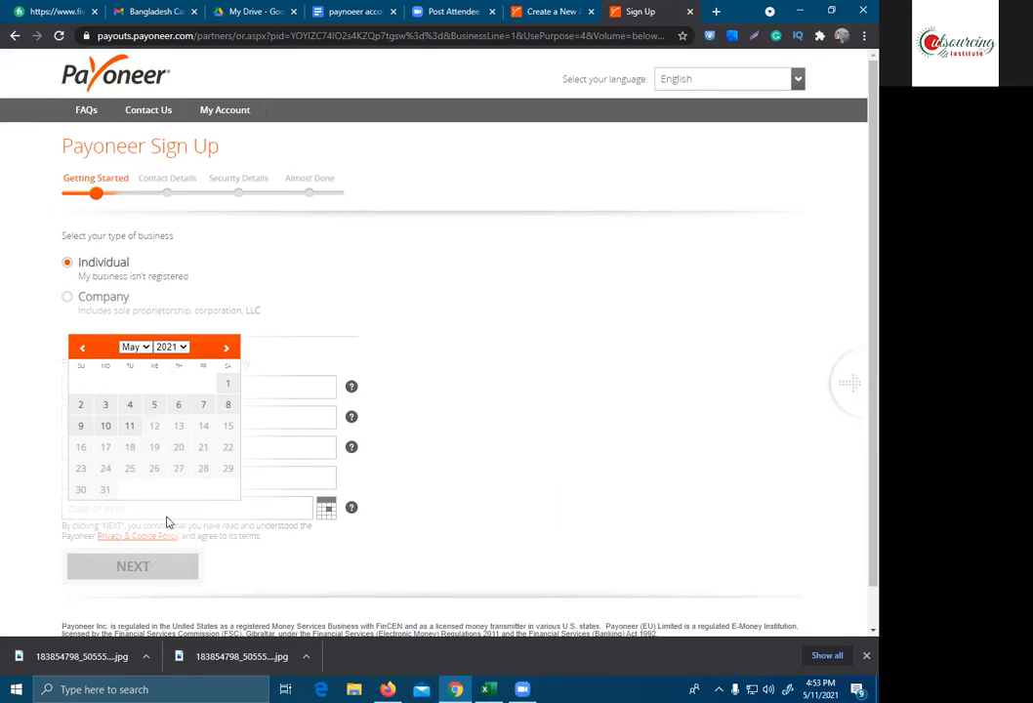
{"action": "left_click", "coordinate": [145, 349]}
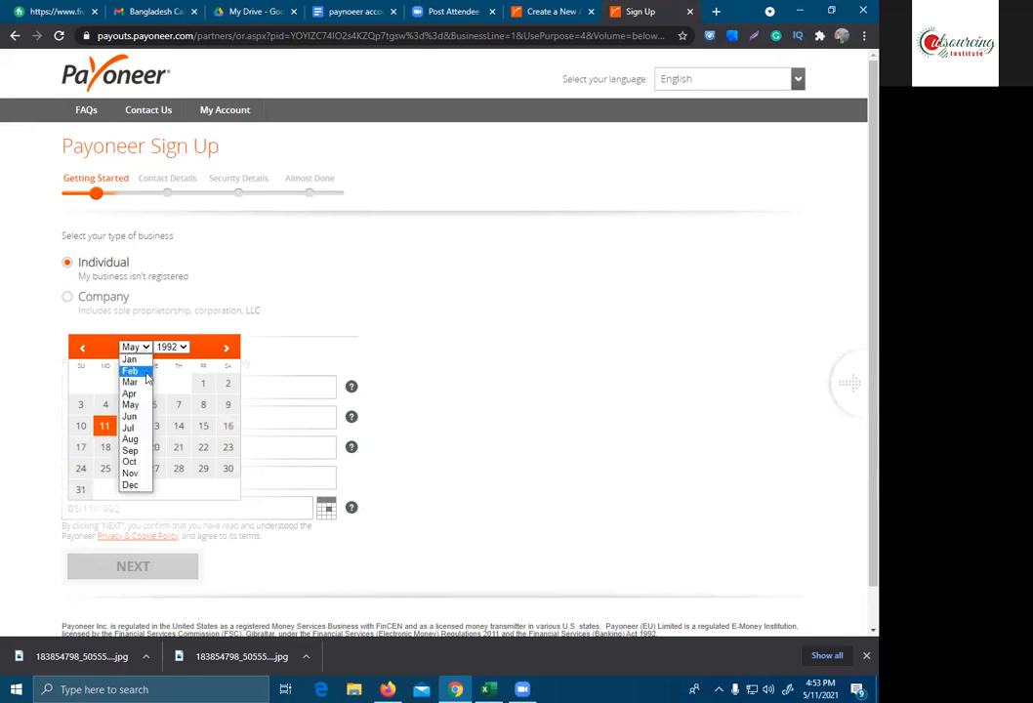
{"action": "left_click", "coordinate": [137, 382]}
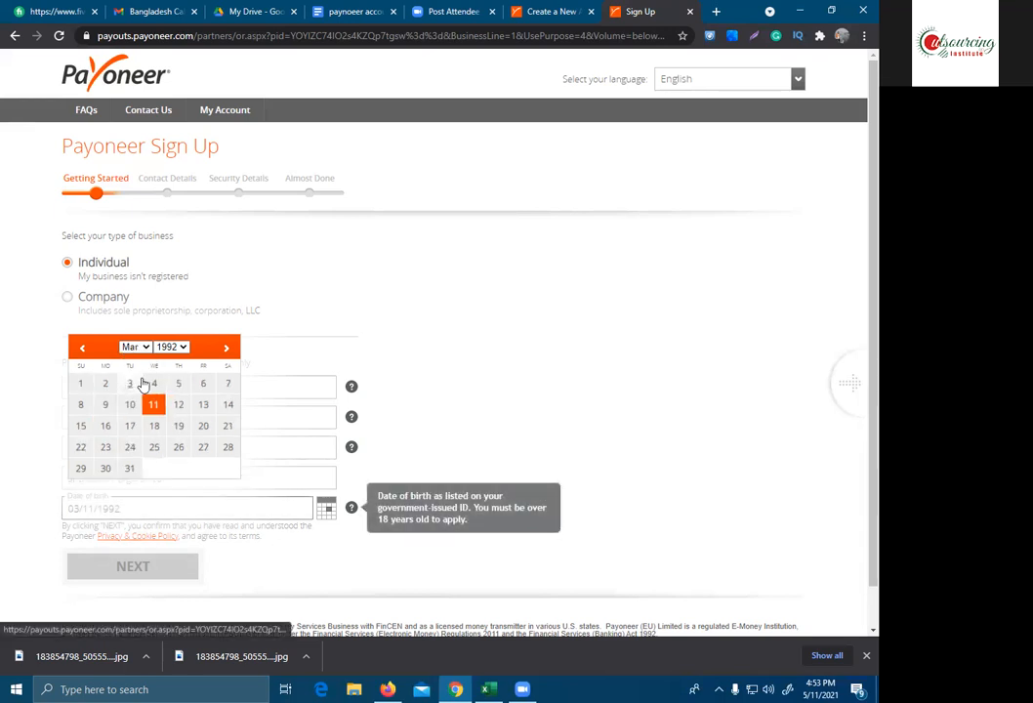
{"action": "left_click", "coordinate": [226, 387]}
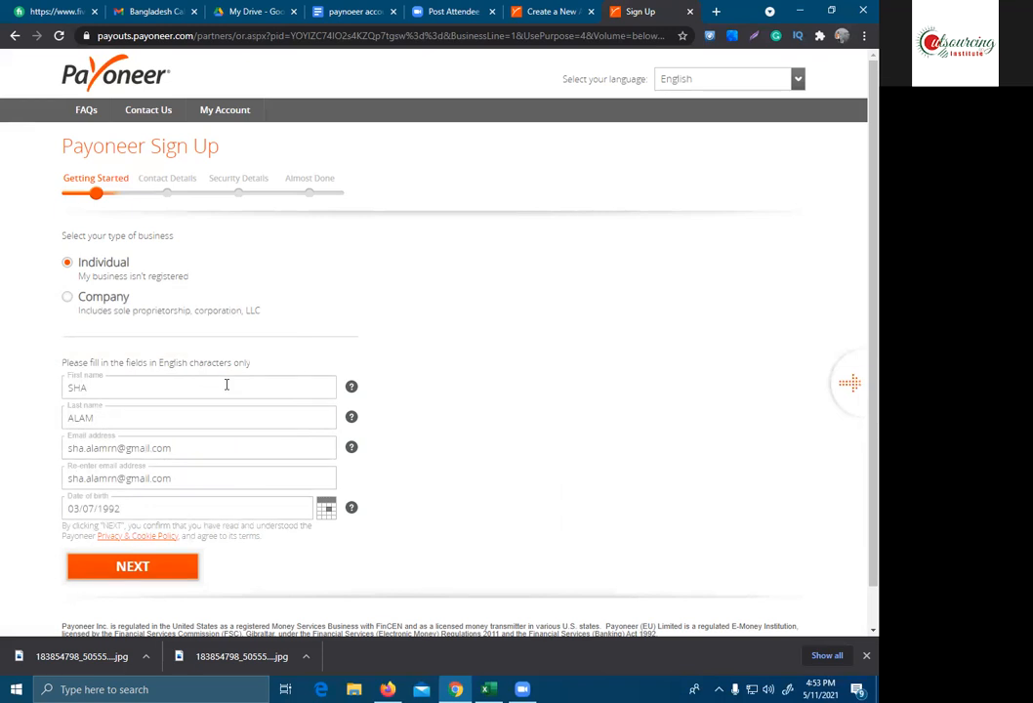
Scroll down and click NEXT to continue to Contact Details.
{"action": "scroll", "coordinate": [228, 389], "scroll_direction": "down", "scroll_amount": 1}
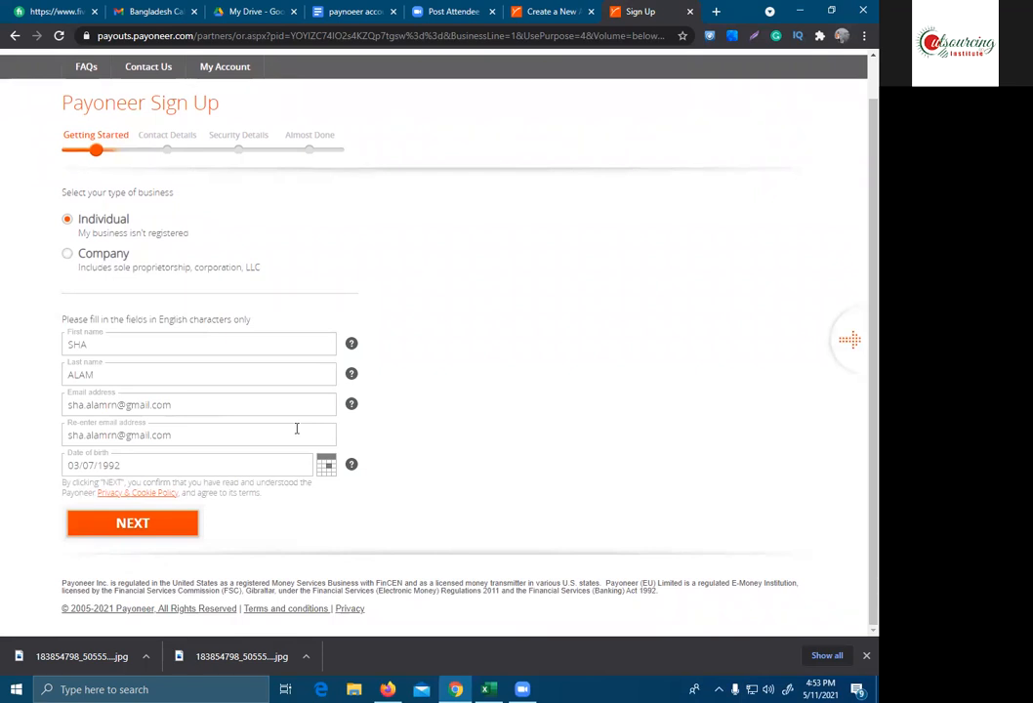
{"action": "left_click", "coordinate": [147, 528]}
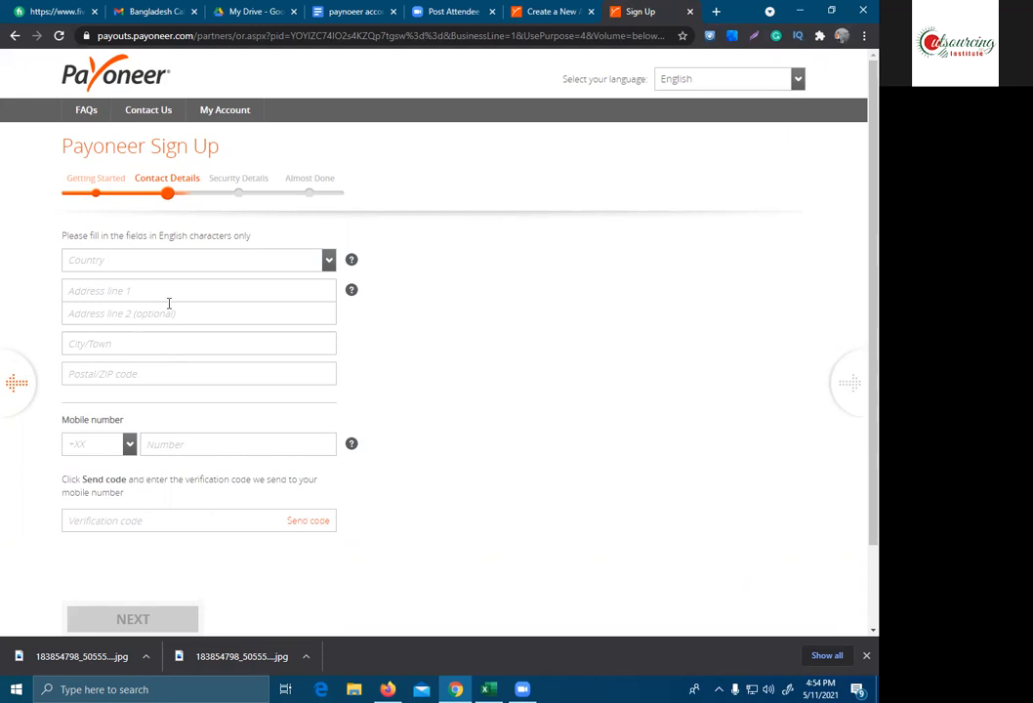
Select Bangladesh as the country of residence, then open a new browser tab.
{"action": "left_click", "coordinate": [148, 259]}
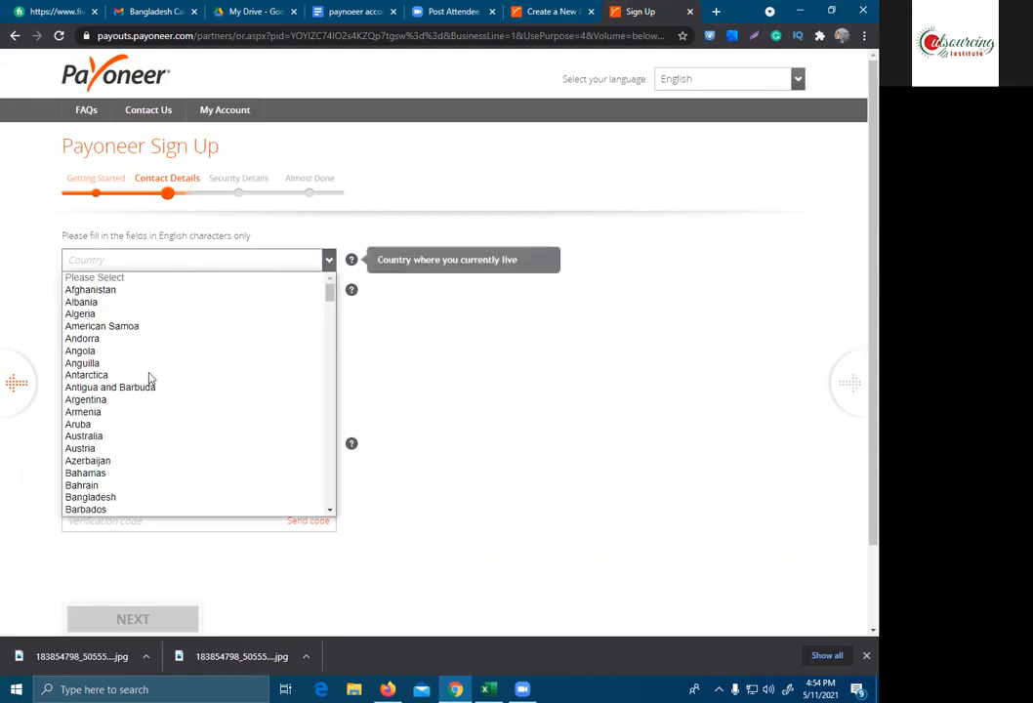
{"action": "left_click", "coordinate": [101, 498]}
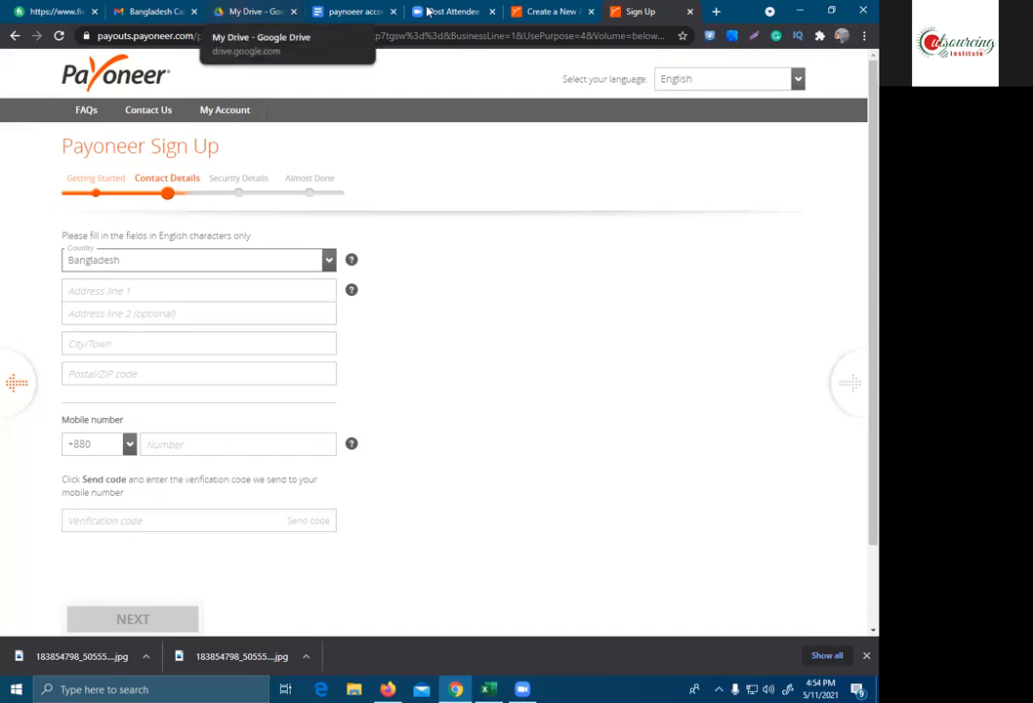
{"action": "left_click", "coordinate": [715, 11]}
In Chrome, search Google for 'NID card back part'.
{"action": "left_click", "coordinate": [363, 318]}
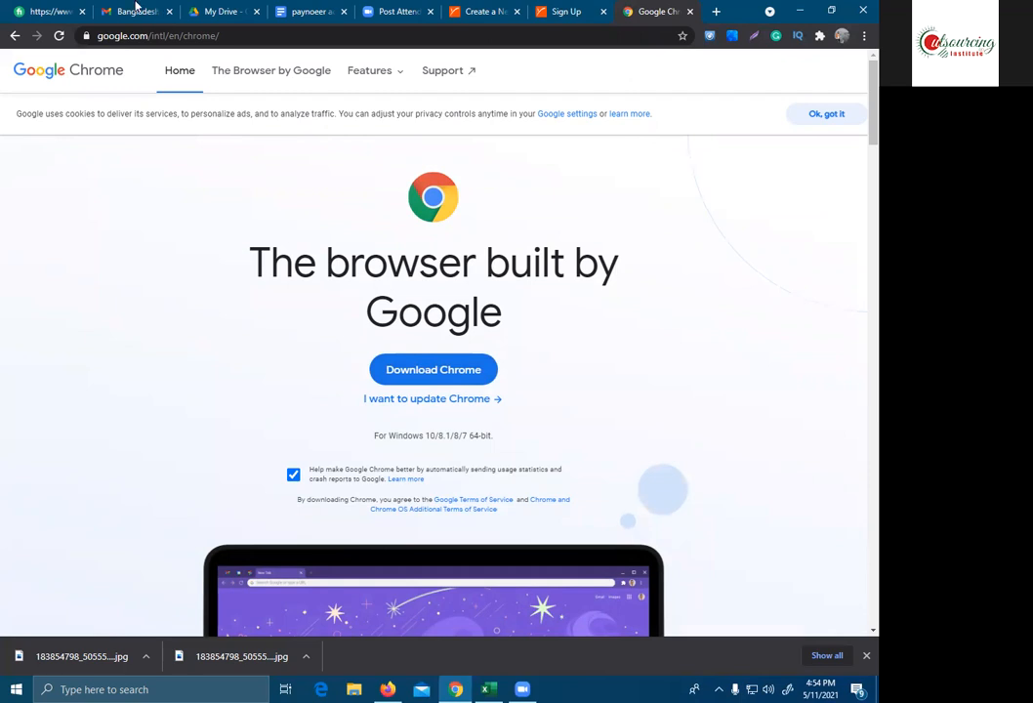
{"action": "left_click", "coordinate": [218, 37]}
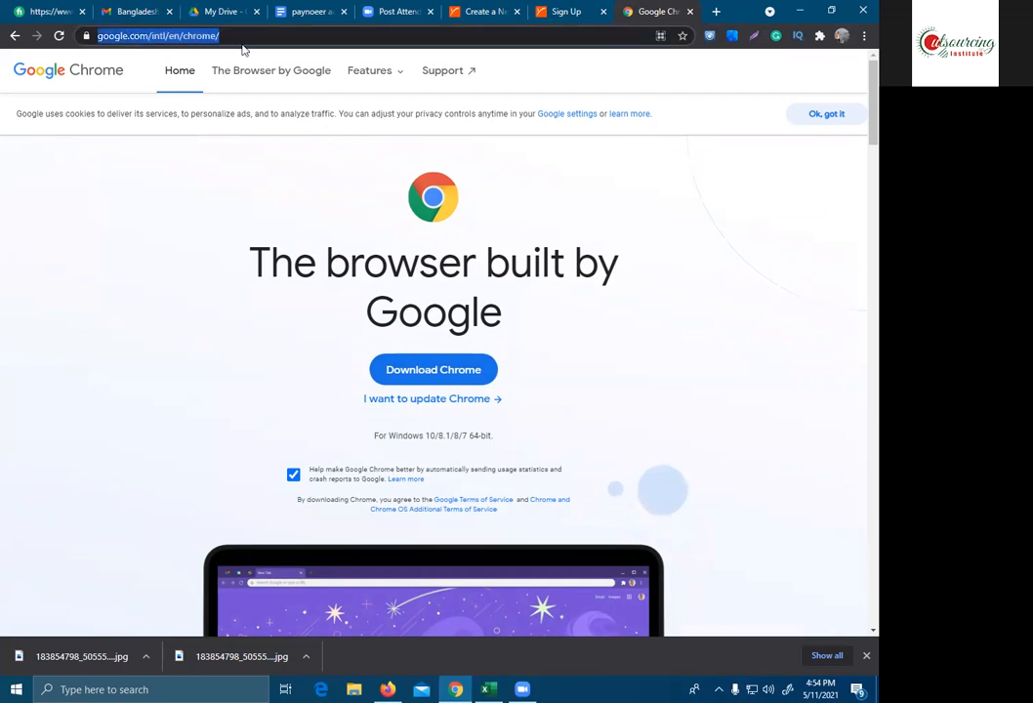
{"action": "key", "text": "BackSpace"}
{"action": "type", "text": "N"}
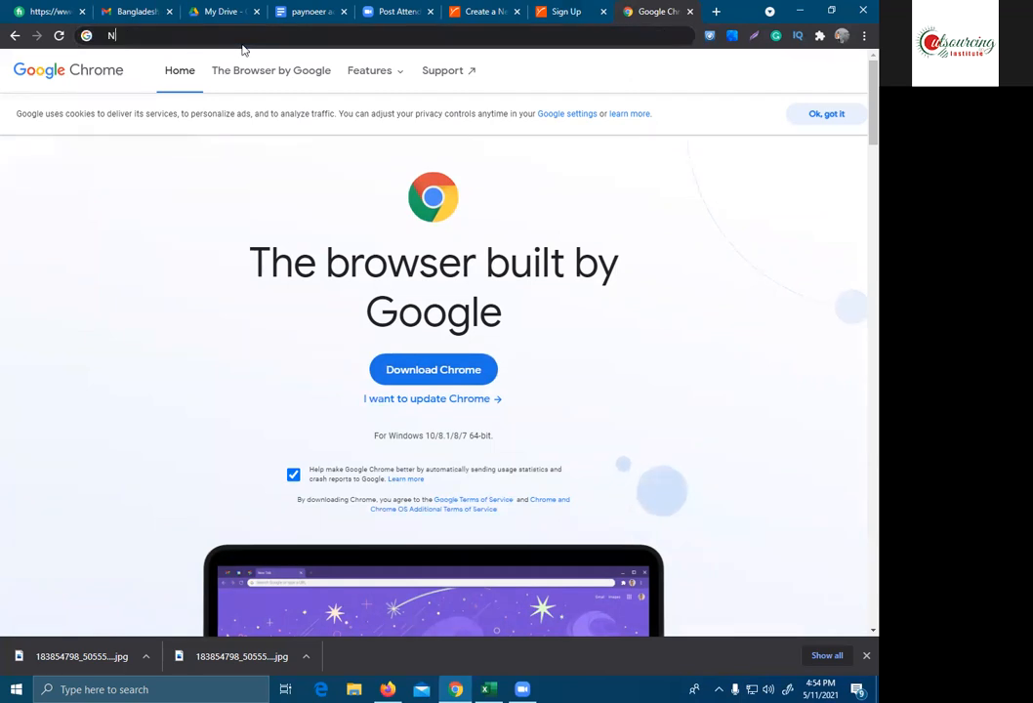
{"action": "type", "text": "ID"}
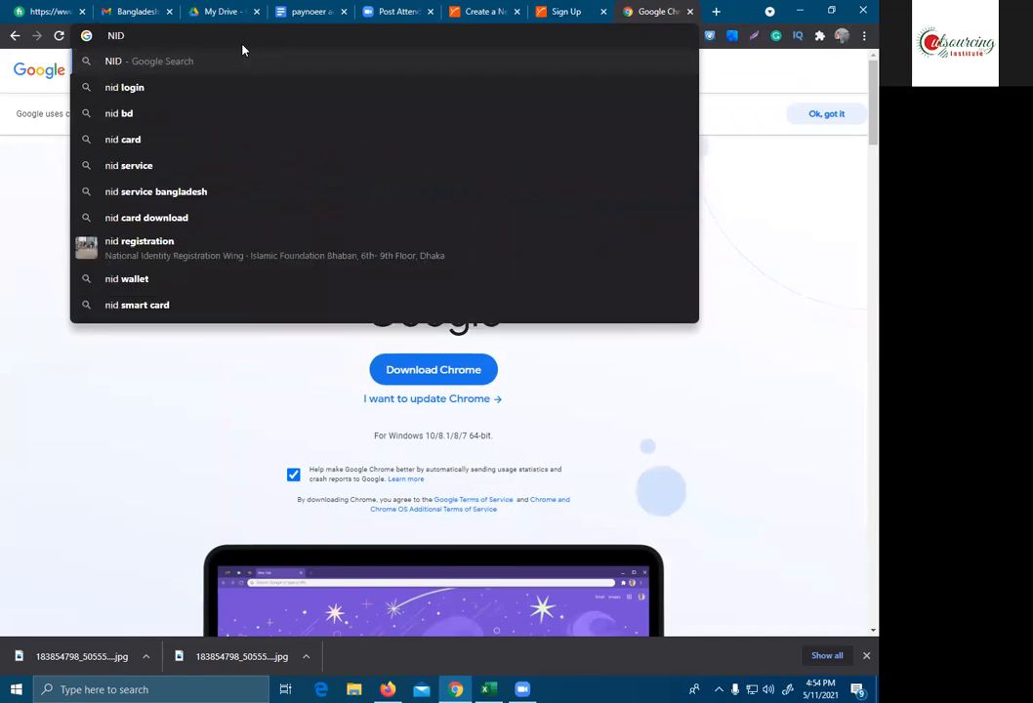
{"action": "type", "text": " card"}
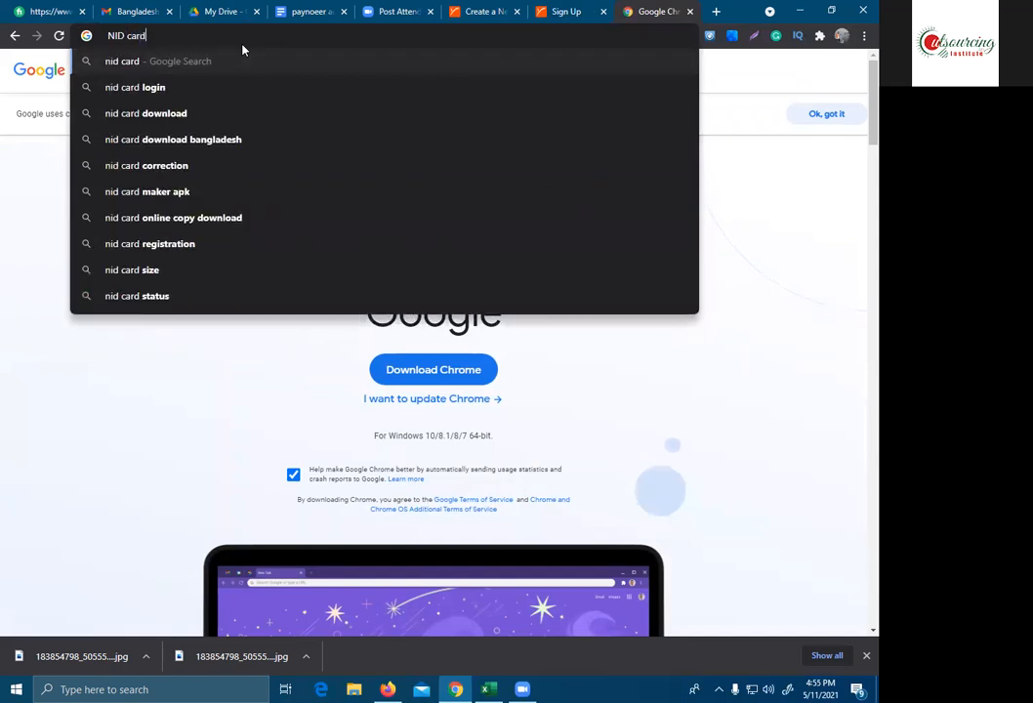
{"action": "type", "text": " back "}
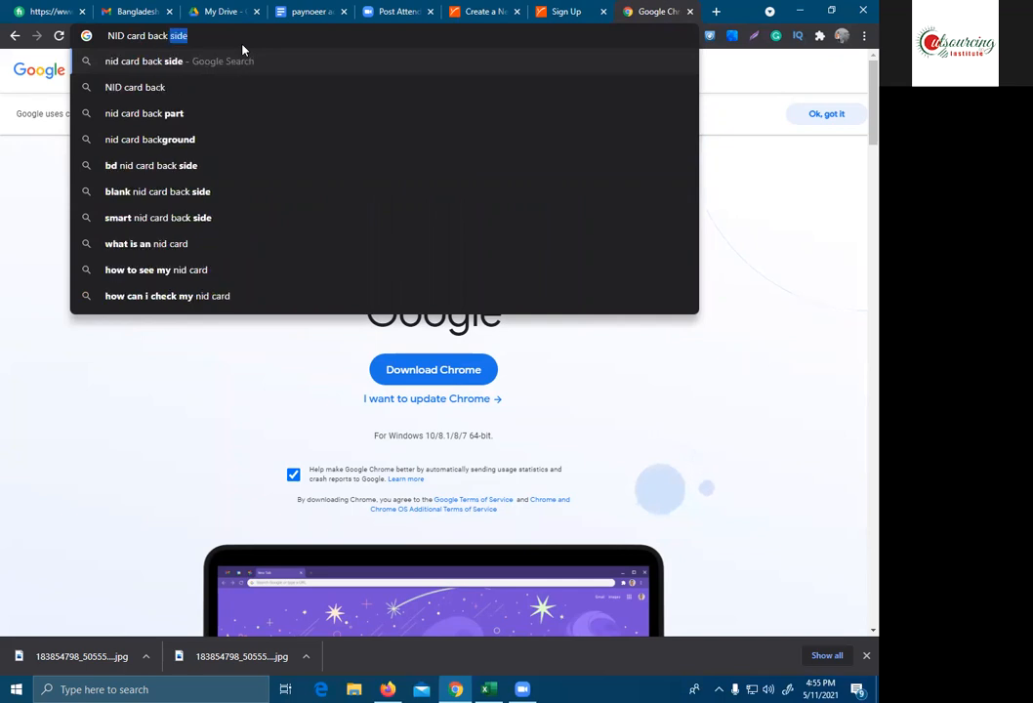
{"action": "type", "text": "pa"}
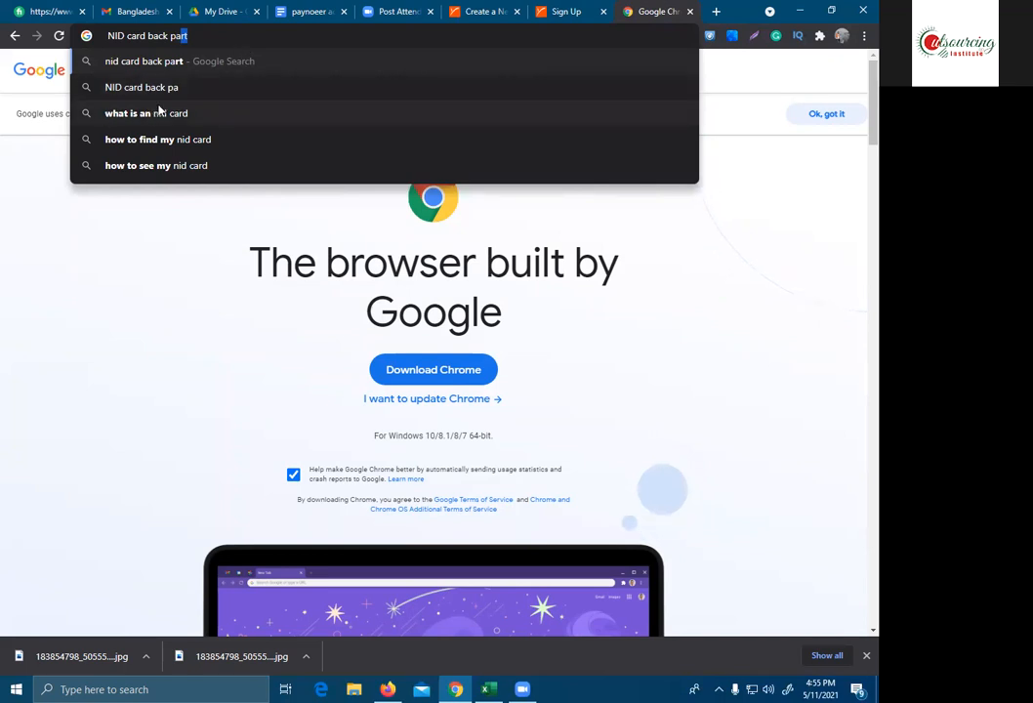
{"action": "left_click", "coordinate": [211, 66]}
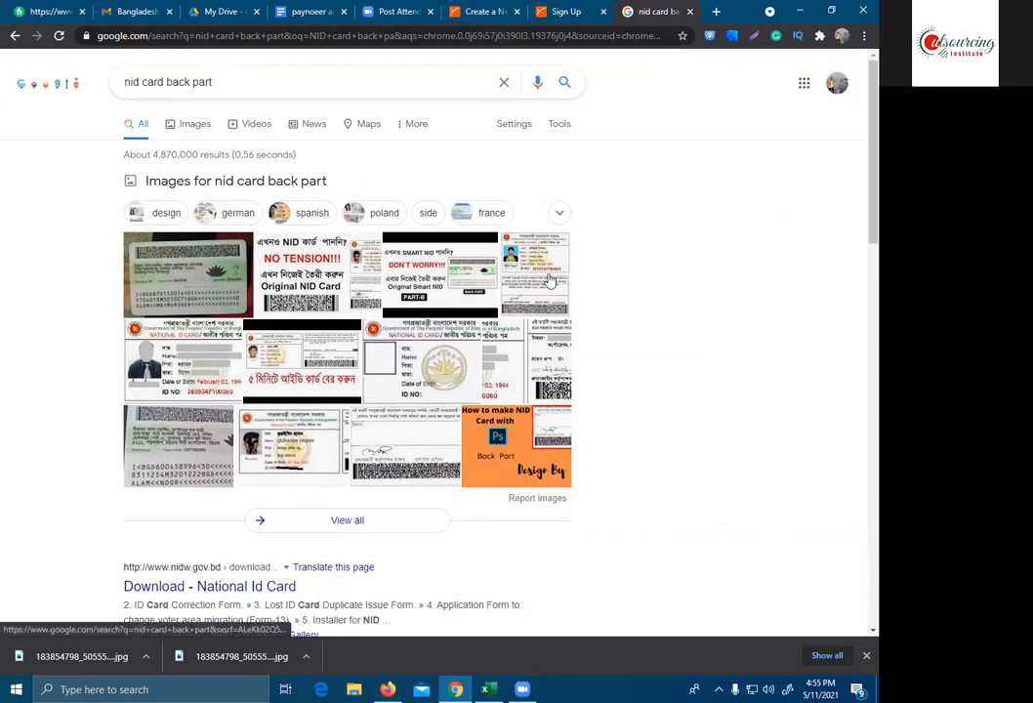
Show image results for 'nid card back part', then return to the Payoneer sign-up tab.
{"action": "left_click", "coordinate": [551, 284]}
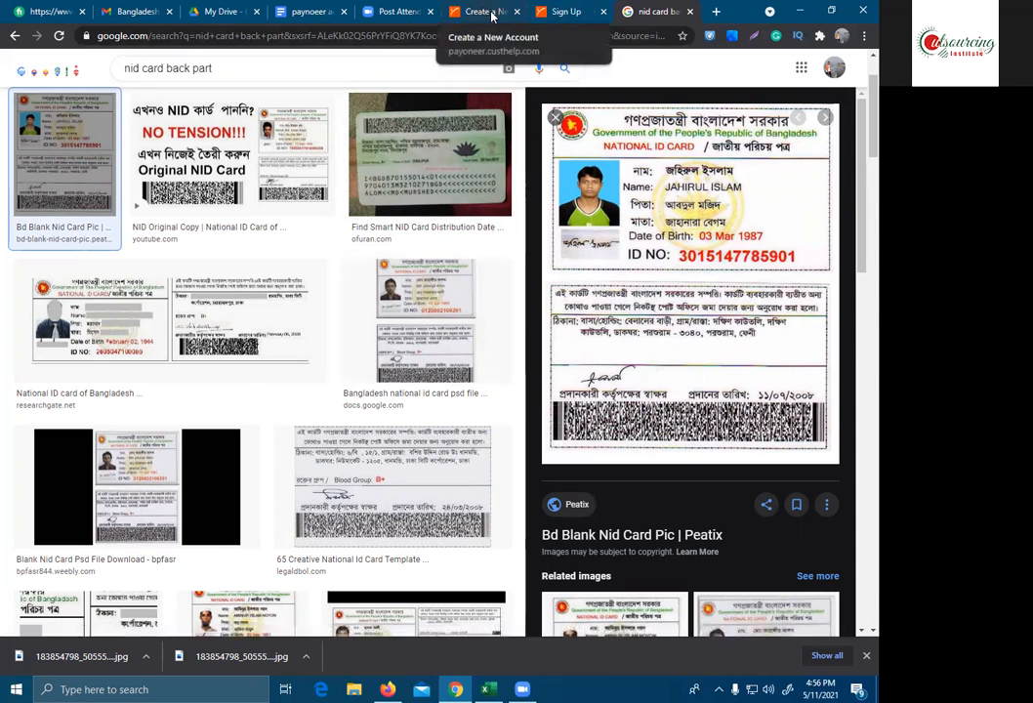
{"action": "left_click", "coordinate": [559, 13]}
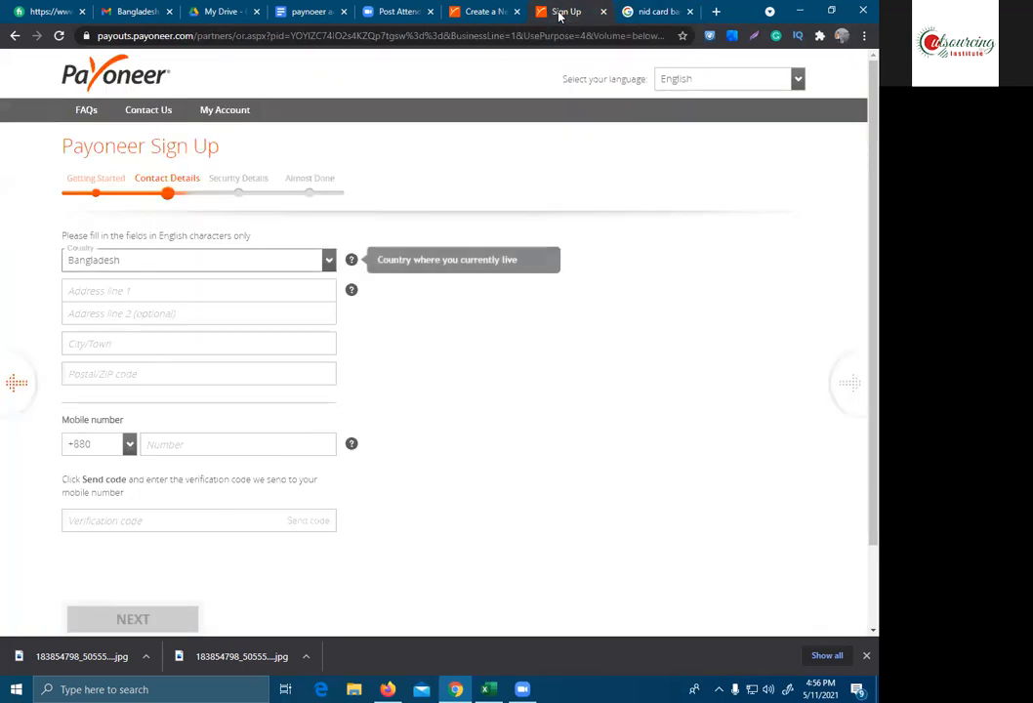
Type 'Village' into Address line 1, then erase it so the field stays blank.
{"action": "left_click", "coordinate": [99, 291]}
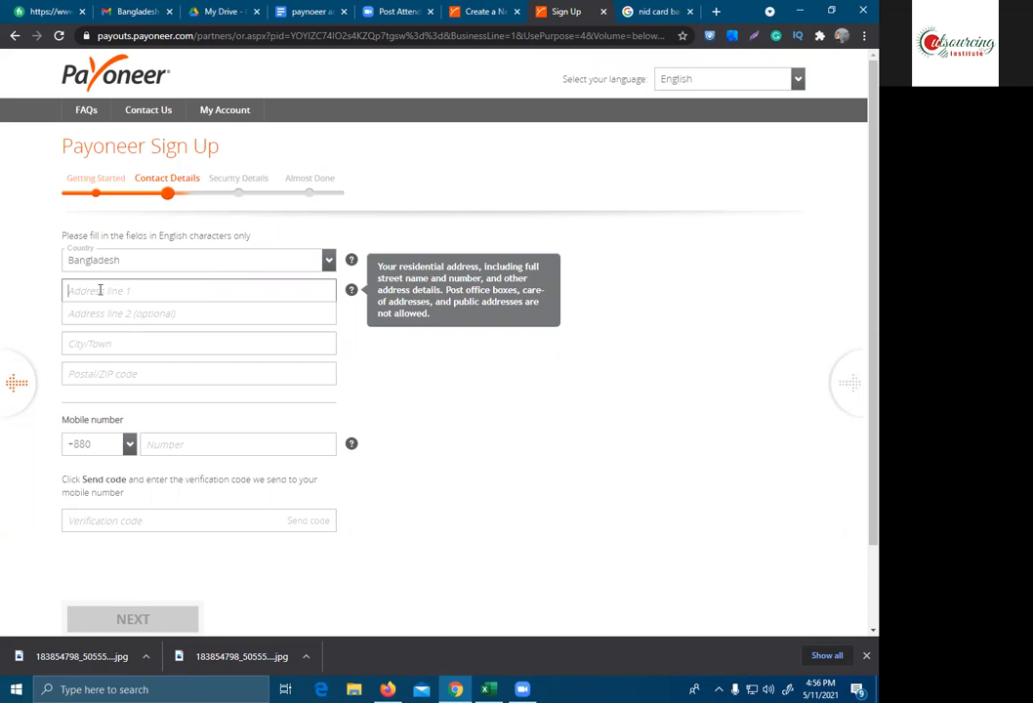
{"action": "type", "text": "Village"}
{"action": "key", "text": "BackSpace"}
{"action": "key", "text": "BackSpace"}
{"action": "key", "text": "BackSpace"}
{"action": "key", "text": "BackSpace"}
{"action": "key", "text": "BackSpace"}
{"action": "key", "text": "BackSpace"}
{"action": "key", "text": "BackSpace"}
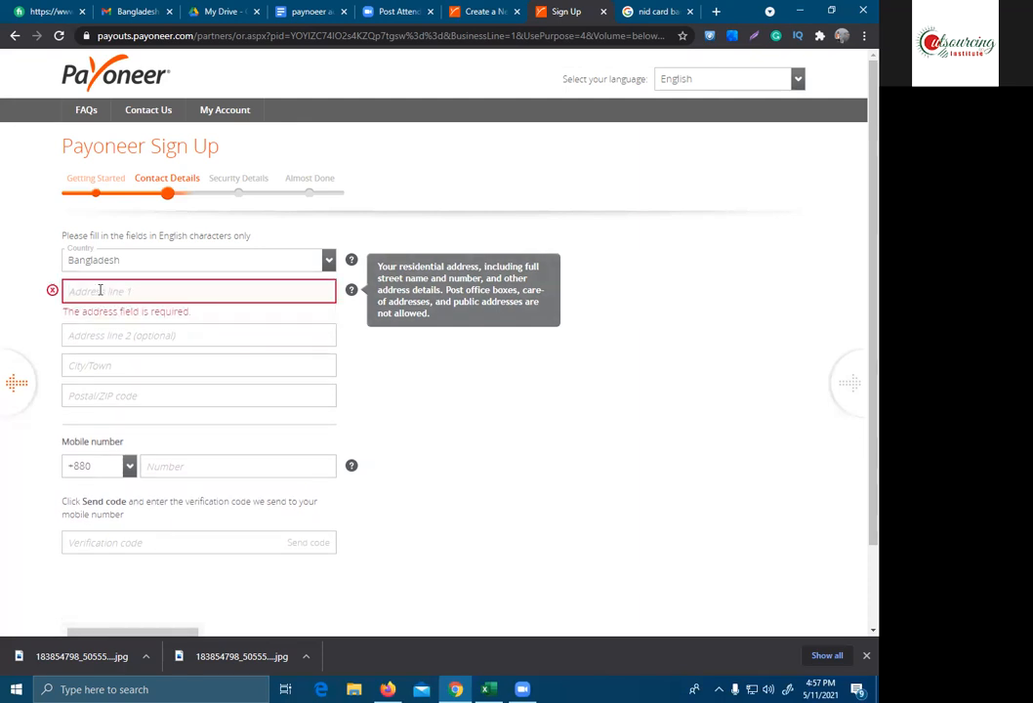
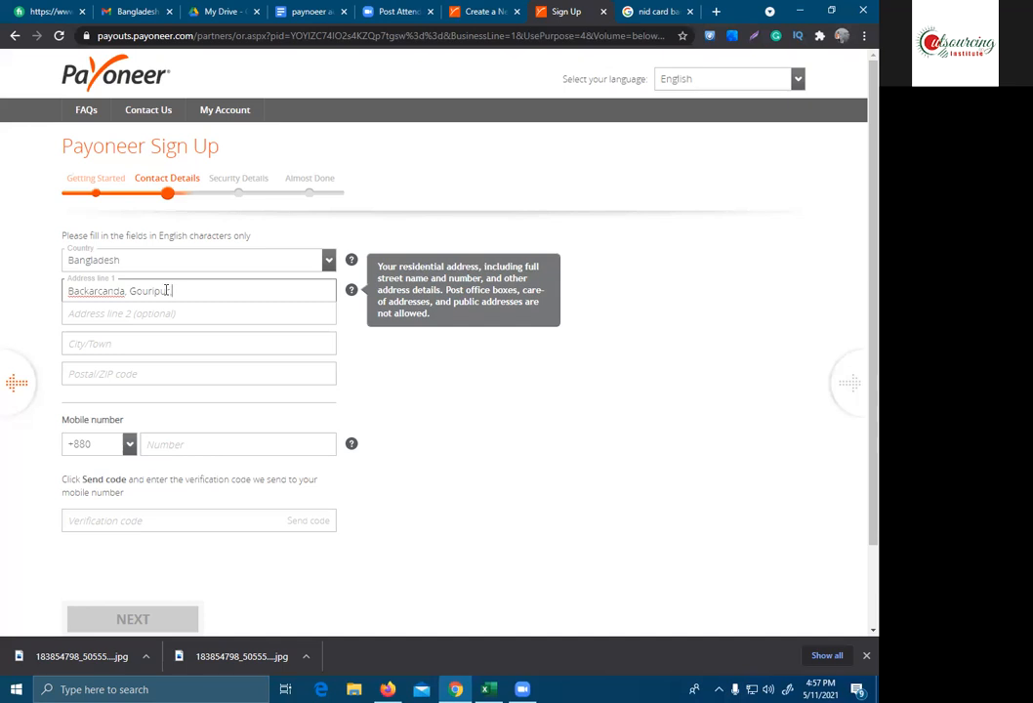
Enter the city in City/Town and the postcode in Postal/ZIP code.
{"action": "left_click", "coordinate": [104, 346]}
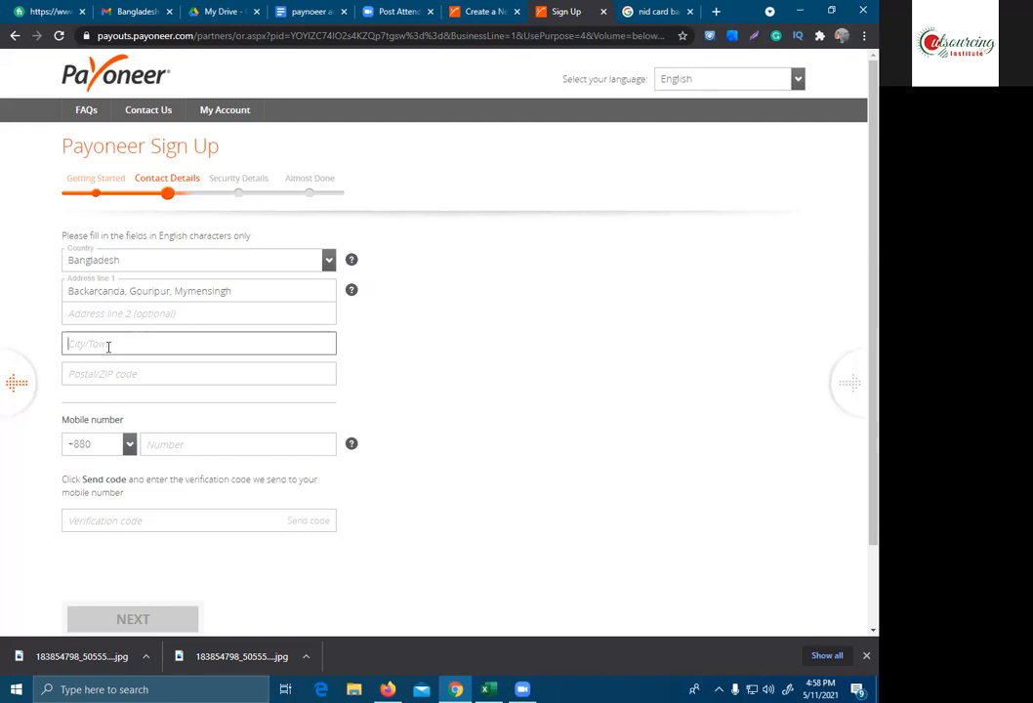
{"action": "type", "text": "My"}
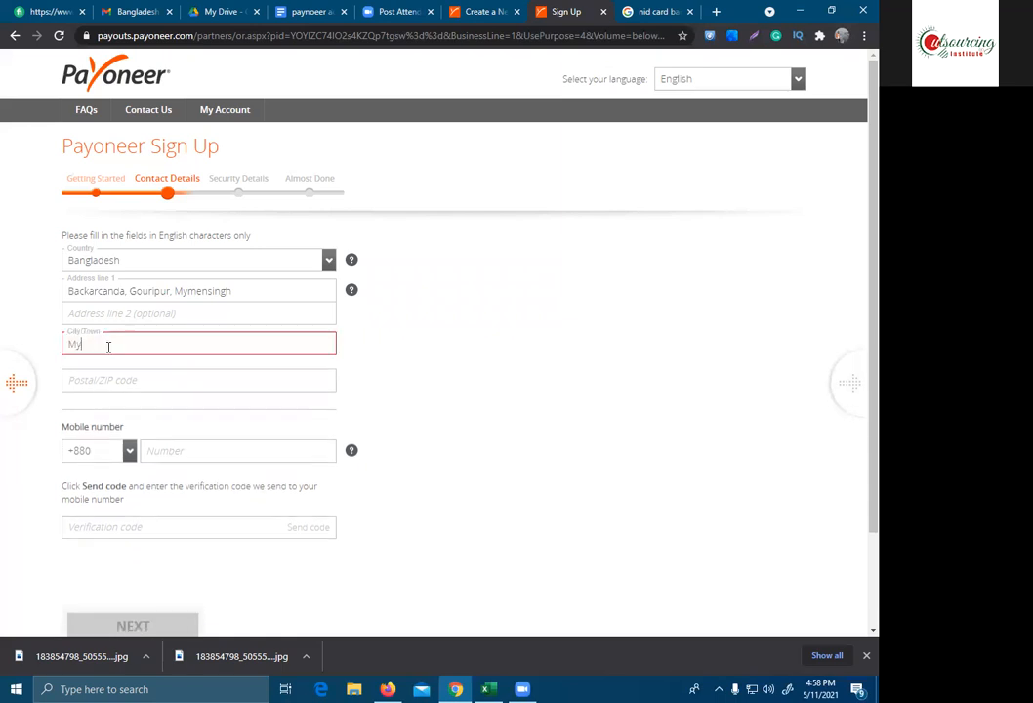
{"action": "type", "text": "men"}
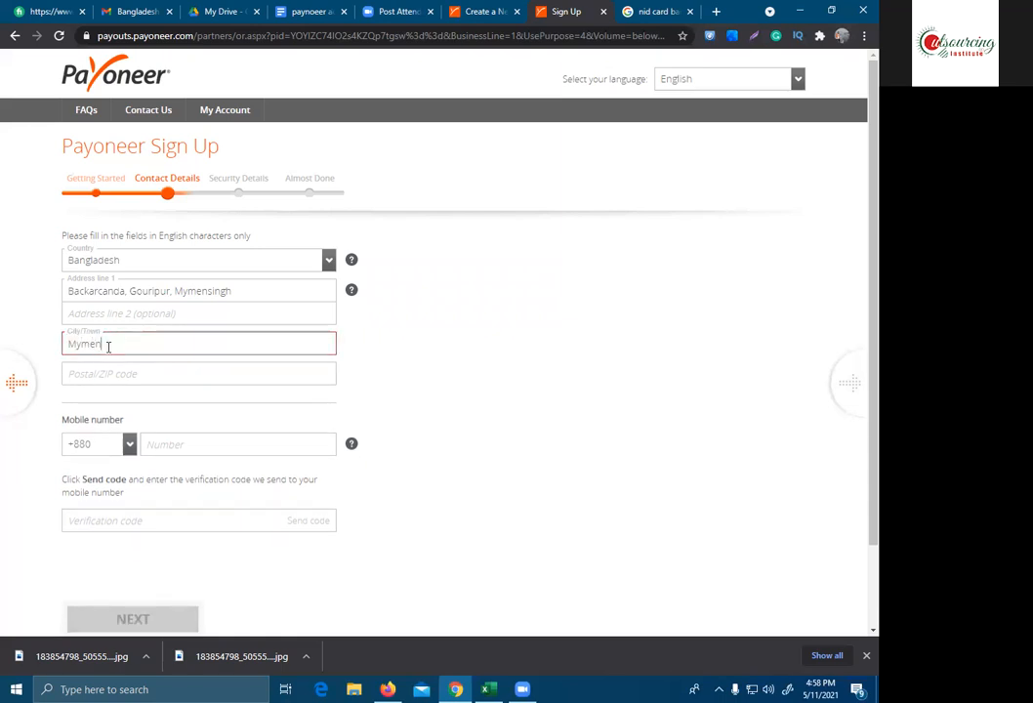
{"action": "type", "text": "singh"}
{"action": "left_click", "coordinate": [149, 375]}
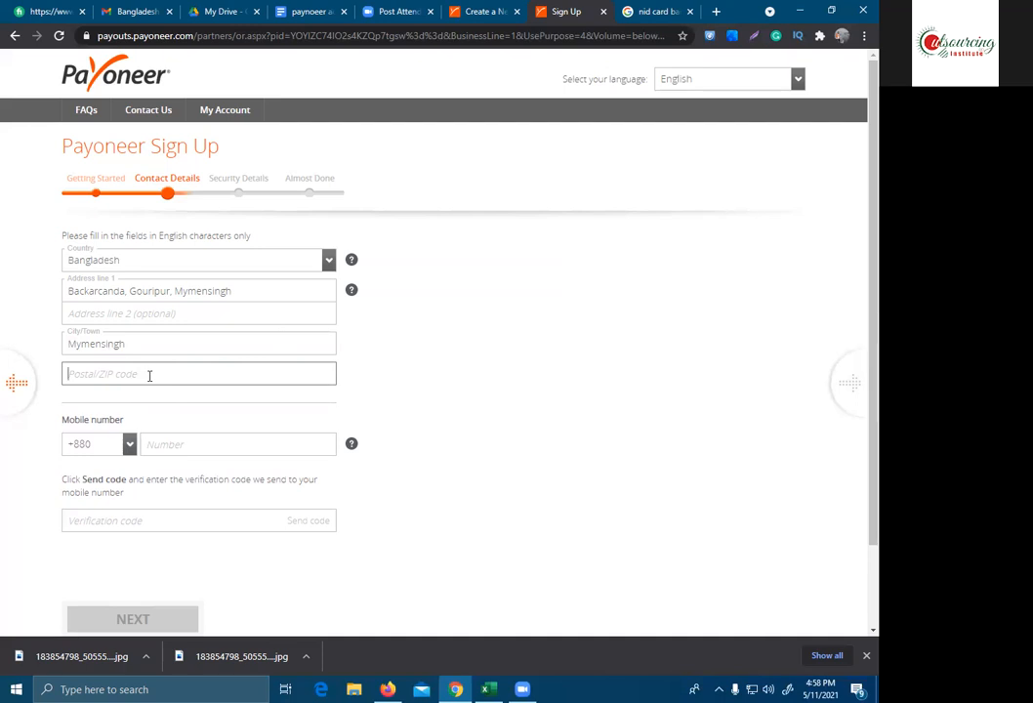
{"action": "type", "text": "2270"}
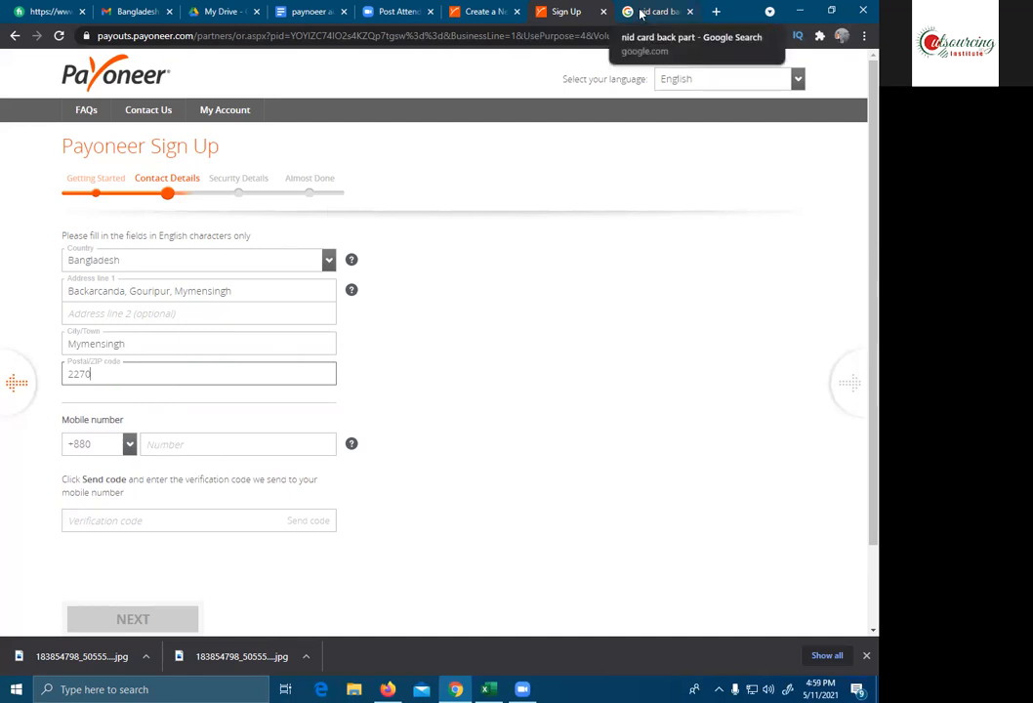
{"action": "key", "text": "ctrl+Tab"}
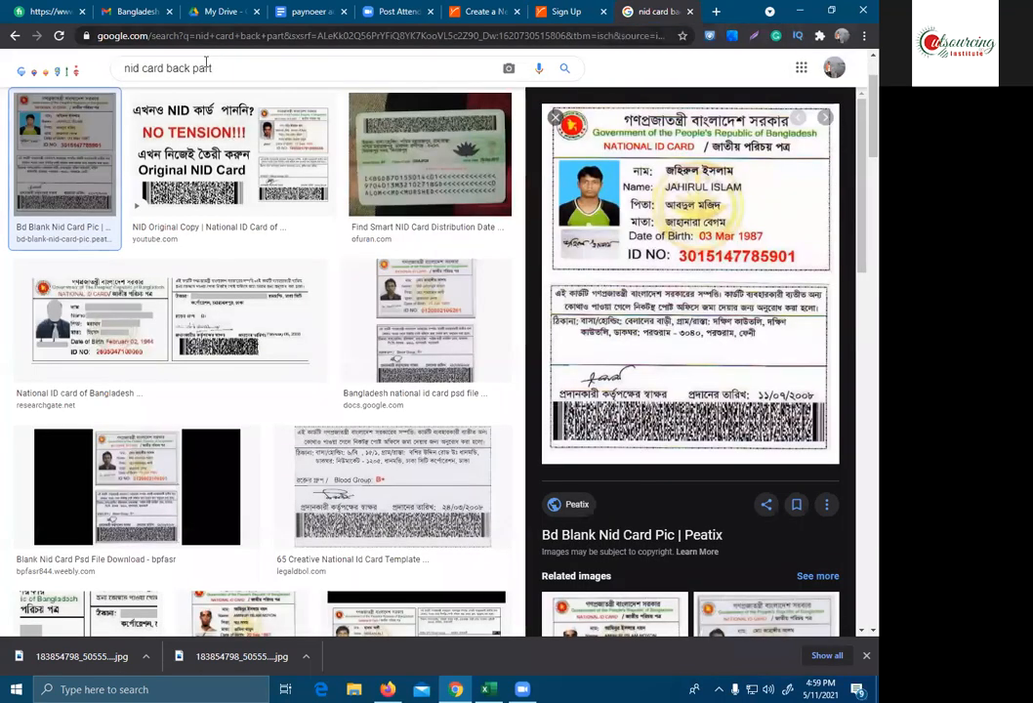
{"action": "mouse_move", "coordinate": [212, 68]}
{"action": "left_mouse_down"}
{"action": "mouse_move", "coordinate": [182, 72]}
{"action": "mouse_move", "coordinate": [215, 70]}
{"action": "left_mouse_up"}
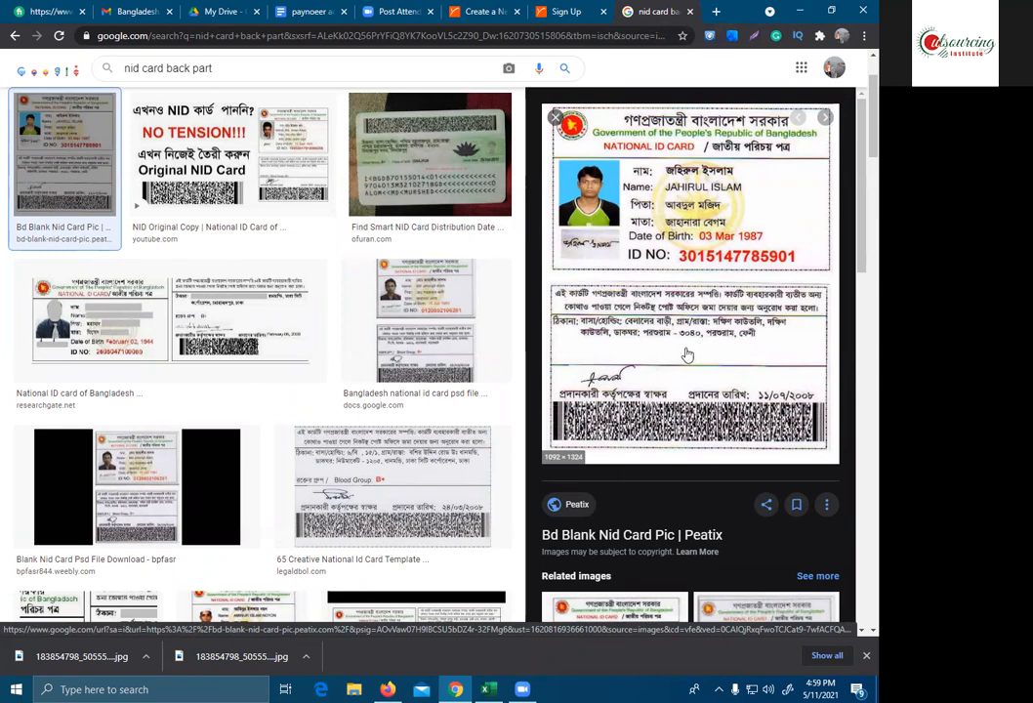
{"action": "left_click", "coordinate": [565, 11]}
{"action": "left_click", "coordinate": [179, 445]}
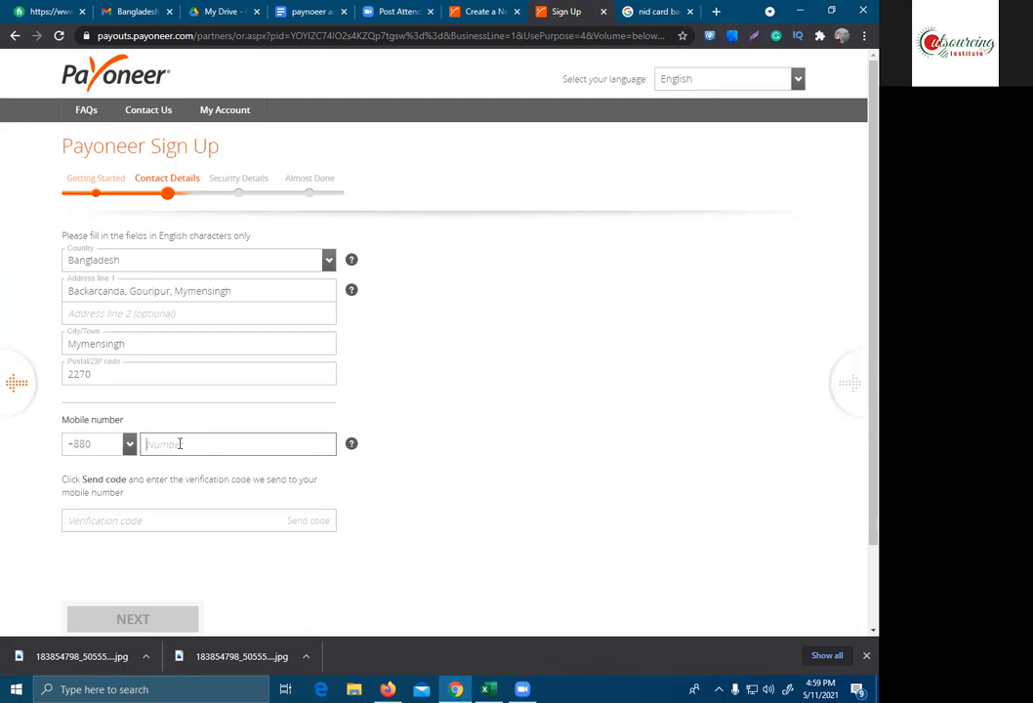
Enter the mobile number and remove its leading zero.
{"action": "left_click", "coordinate": [151, 445]}
{"action": "key", "text": "BackSpace"}
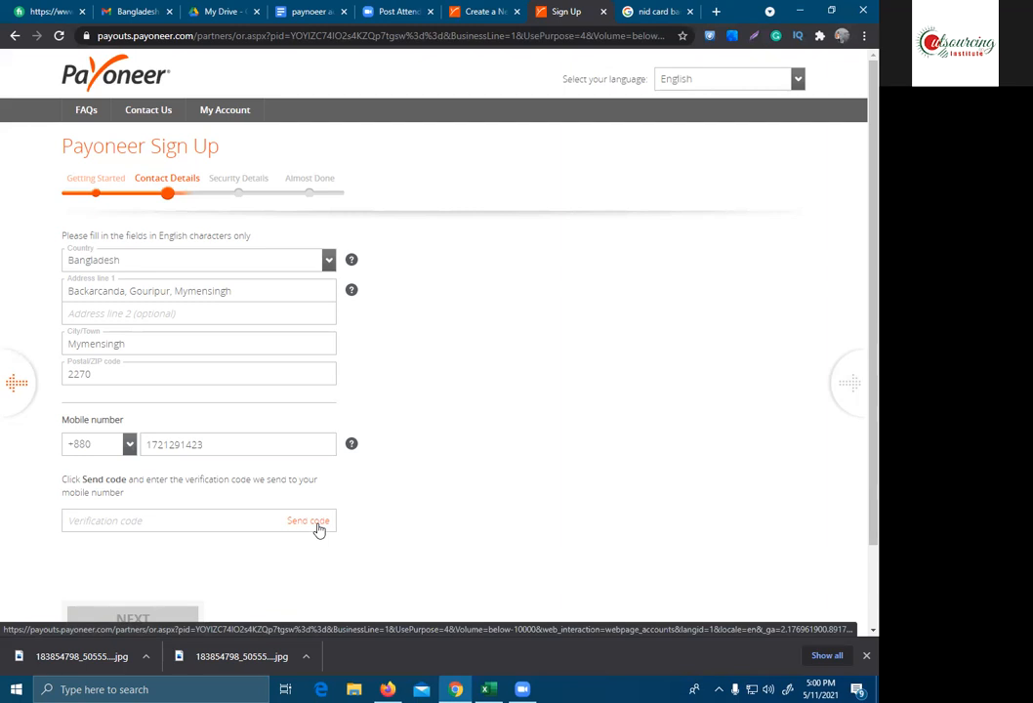
Request an SMS verification code and enter the received code.
{"action": "left_click", "coordinate": [318, 527]}
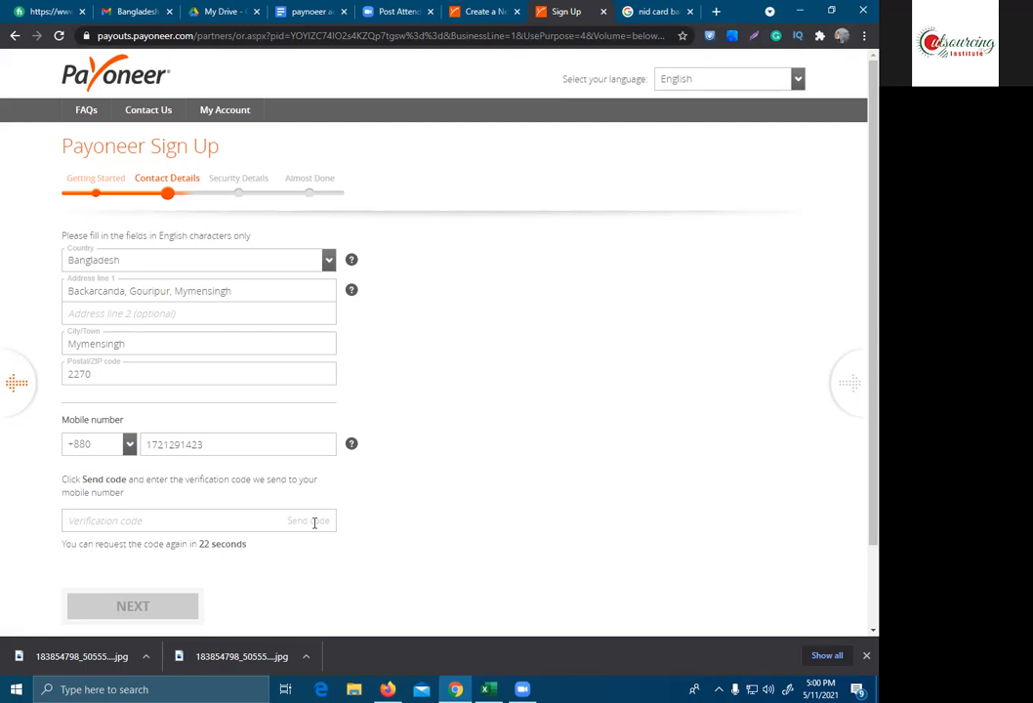
{"action": "left_click", "coordinate": [262, 519]}
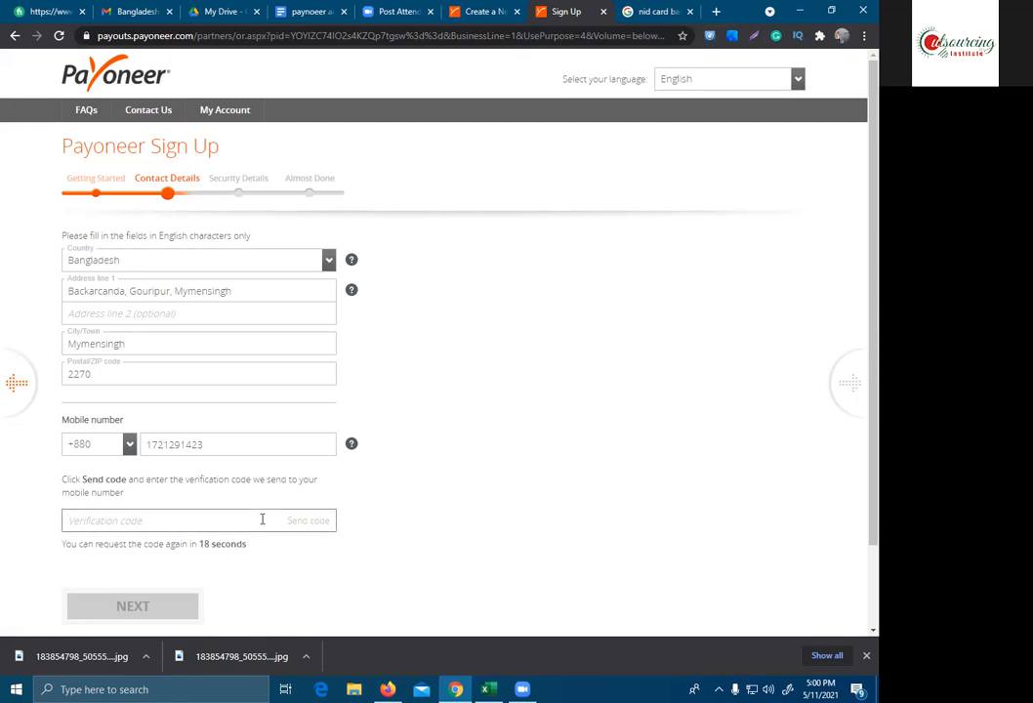
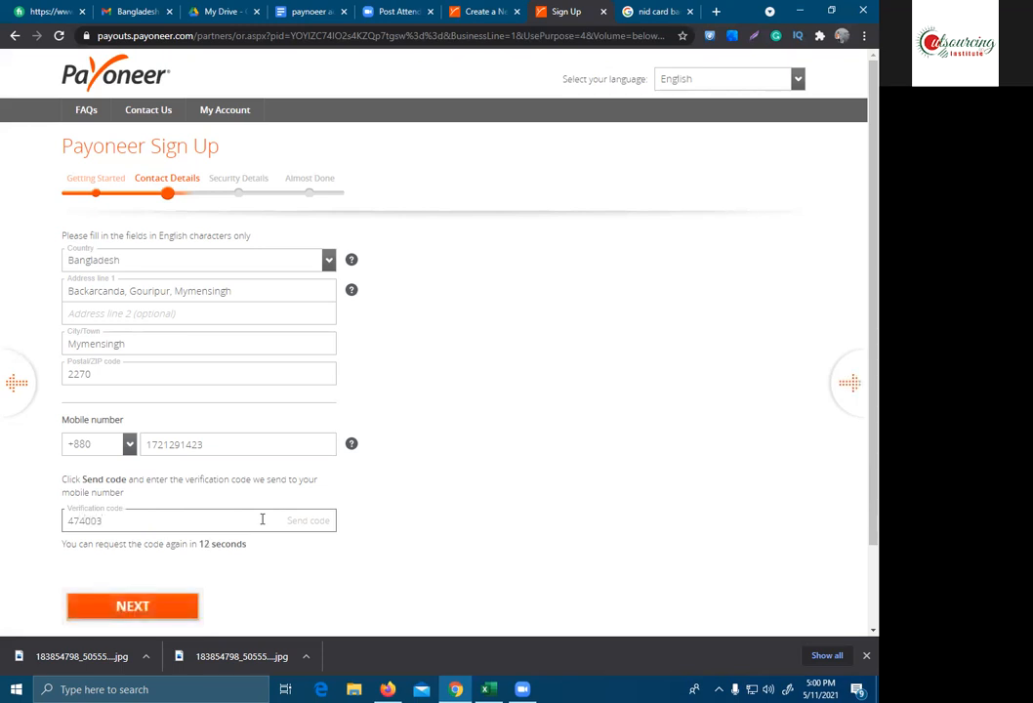
Submit the Contact Details page with NEXT to reach Security Details.
{"action": "left_click", "coordinate": [176, 605]}
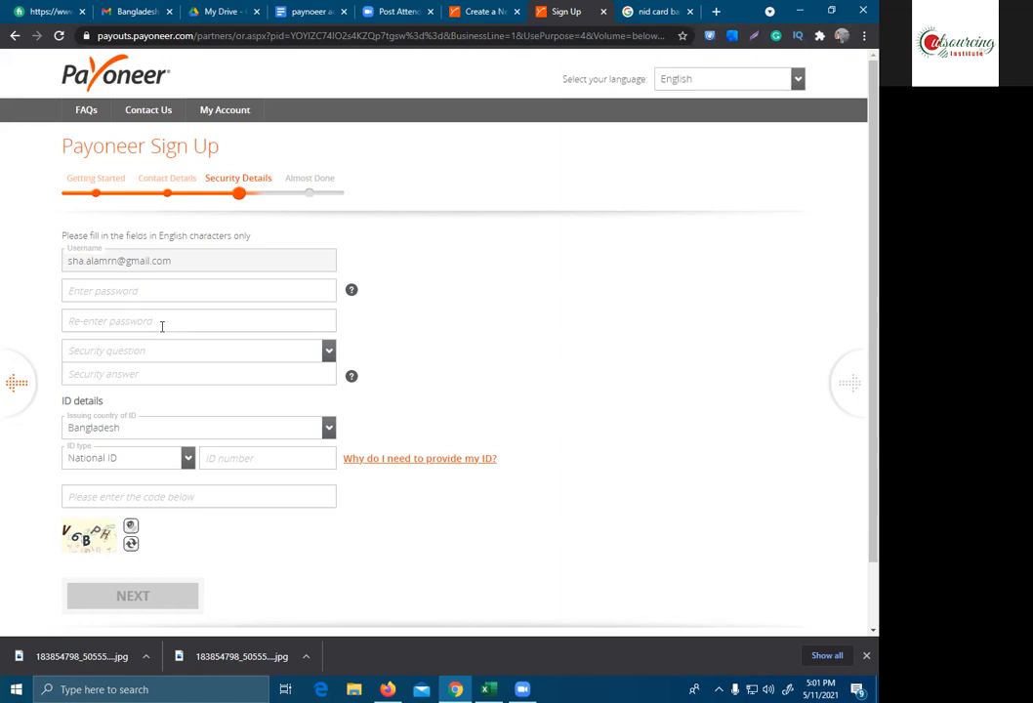
Type the account password, then re-enter it in the confirmation field.
{"action": "left_click", "coordinate": [119, 290]}
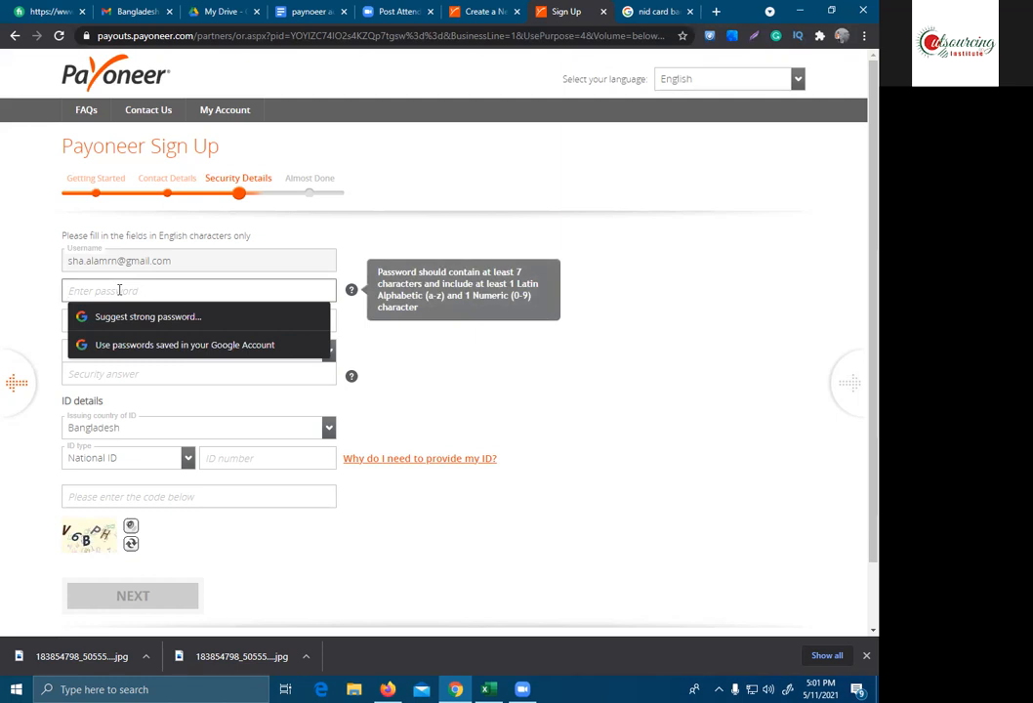
{"action": "type", "text": "**********"}
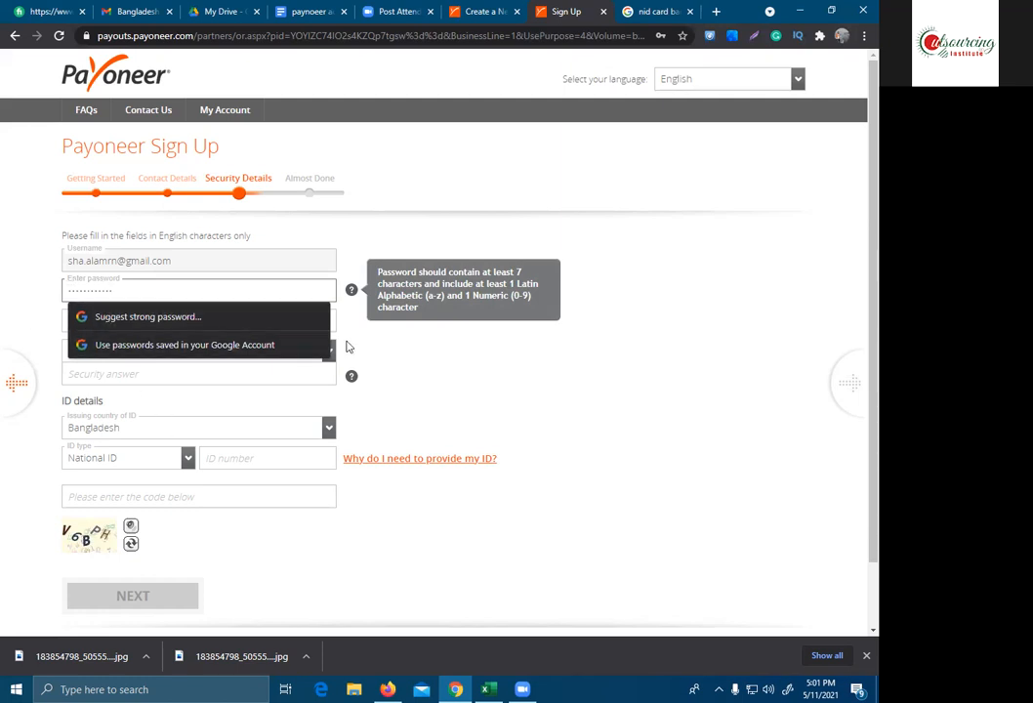
{"action": "left_click", "coordinate": [271, 317]}
{"action": "left_click", "coordinate": [225, 323]}
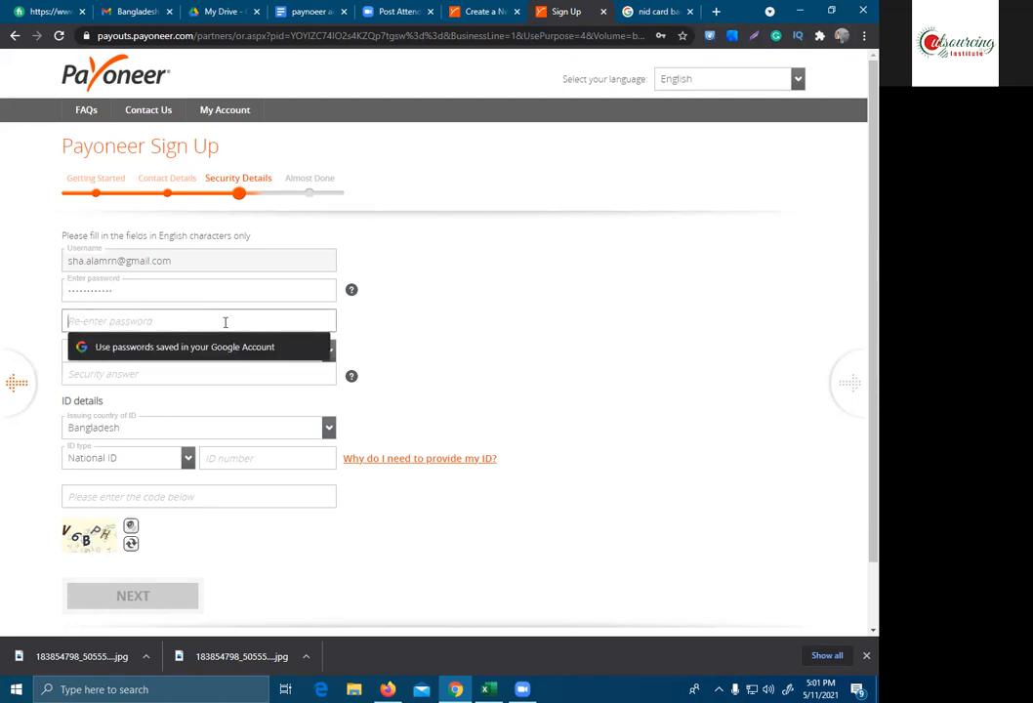
{"action": "type", "text": "***"}
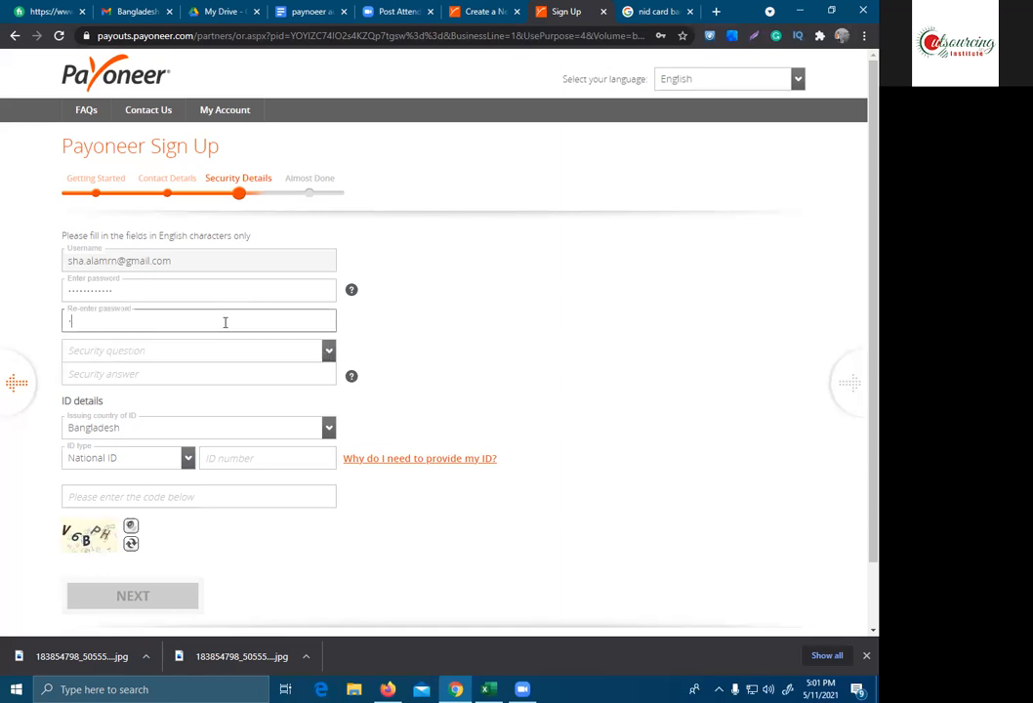
{"action": "type", "text": "********"}
Choose 'When is your wedding anniversary (MM\DD)?' and enter the anniversary date, with slashes, as the answer.
{"action": "left_click", "coordinate": [331, 357]}
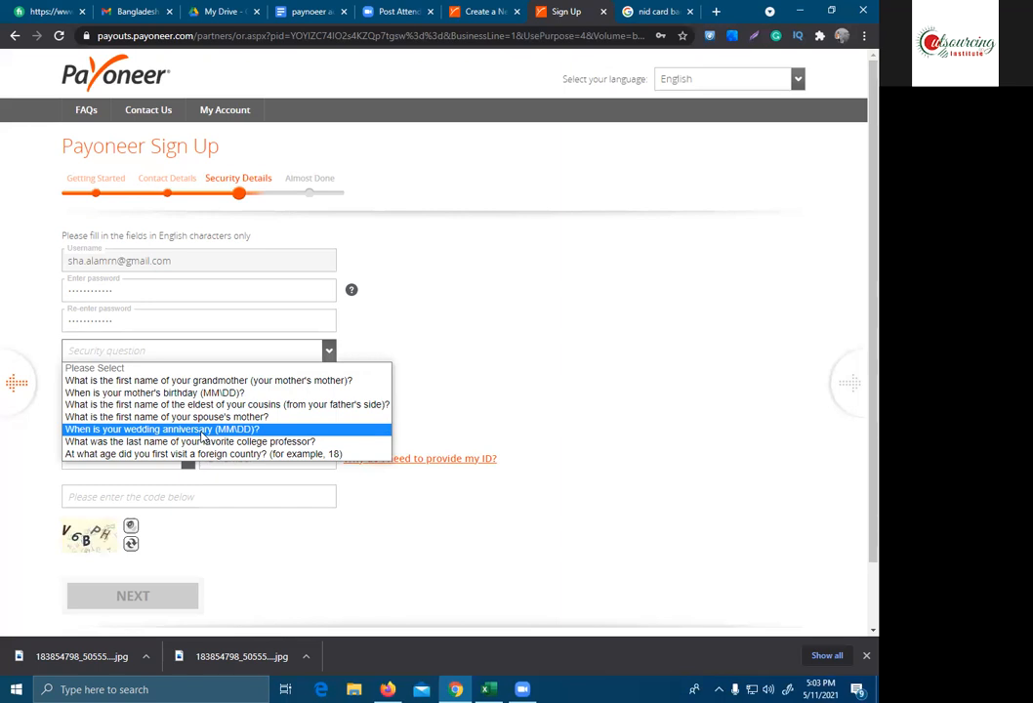
{"action": "left_click", "coordinate": [203, 429]}
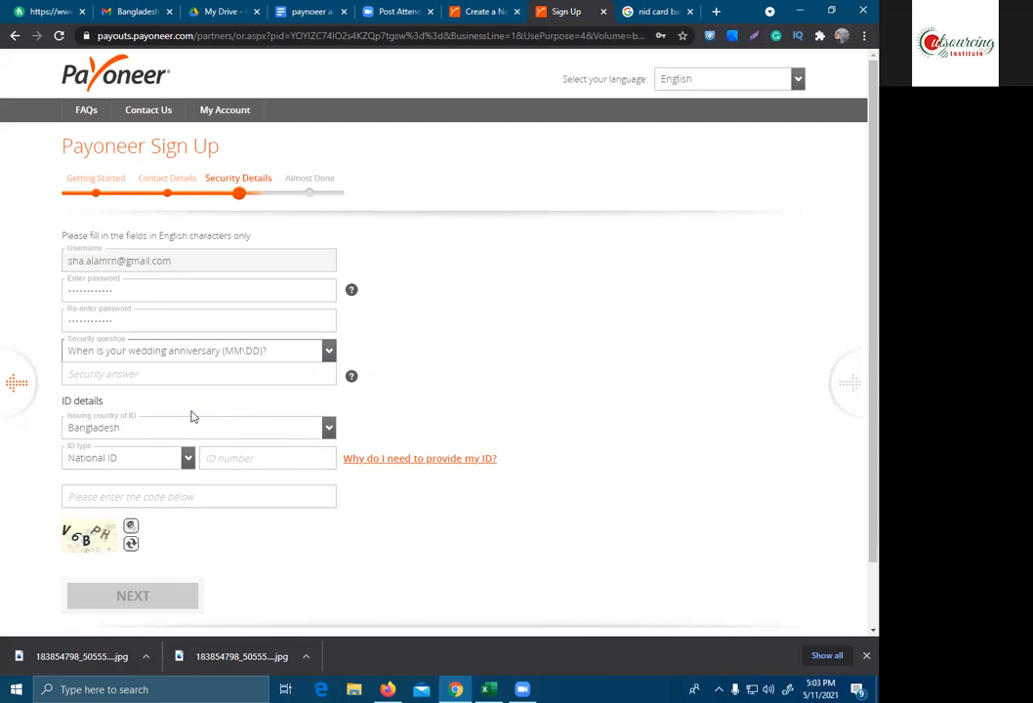
{"action": "left_click", "coordinate": [177, 376]}
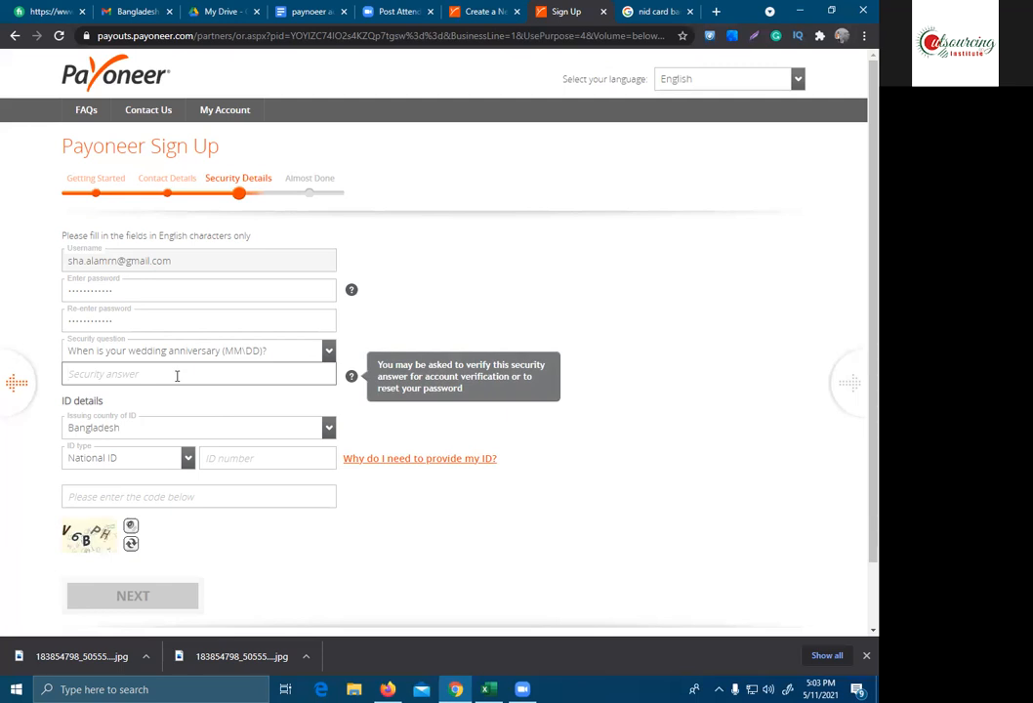
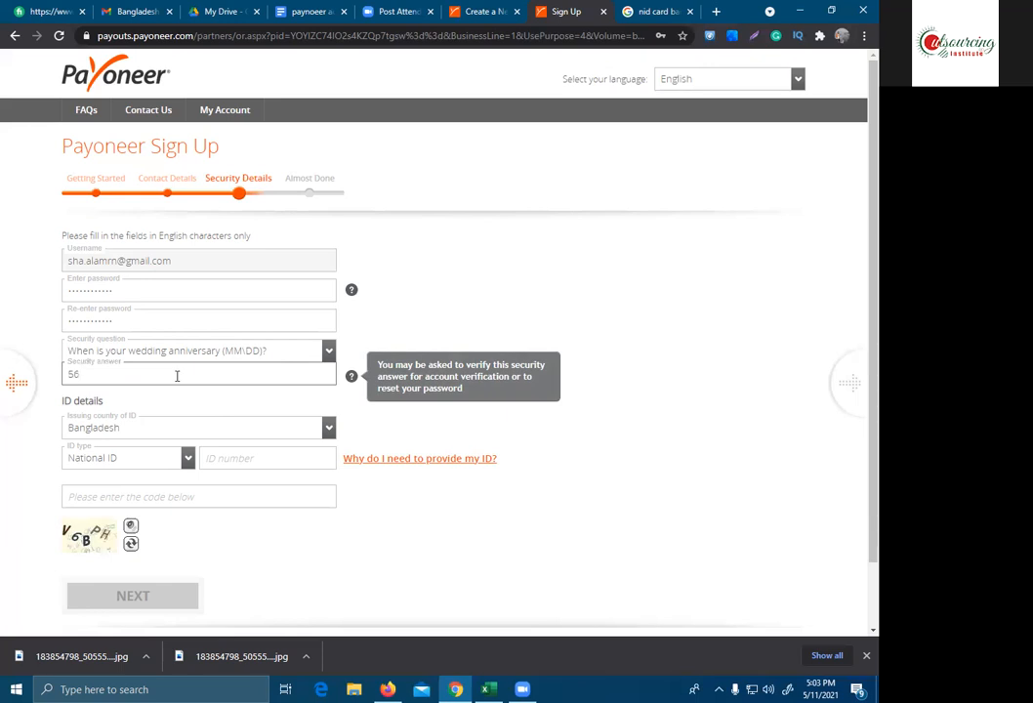
{"action": "left_click", "coordinate": [84, 375]}
{"action": "type", "text": "/"}
{"action": "left_click", "coordinate": [303, 432]}
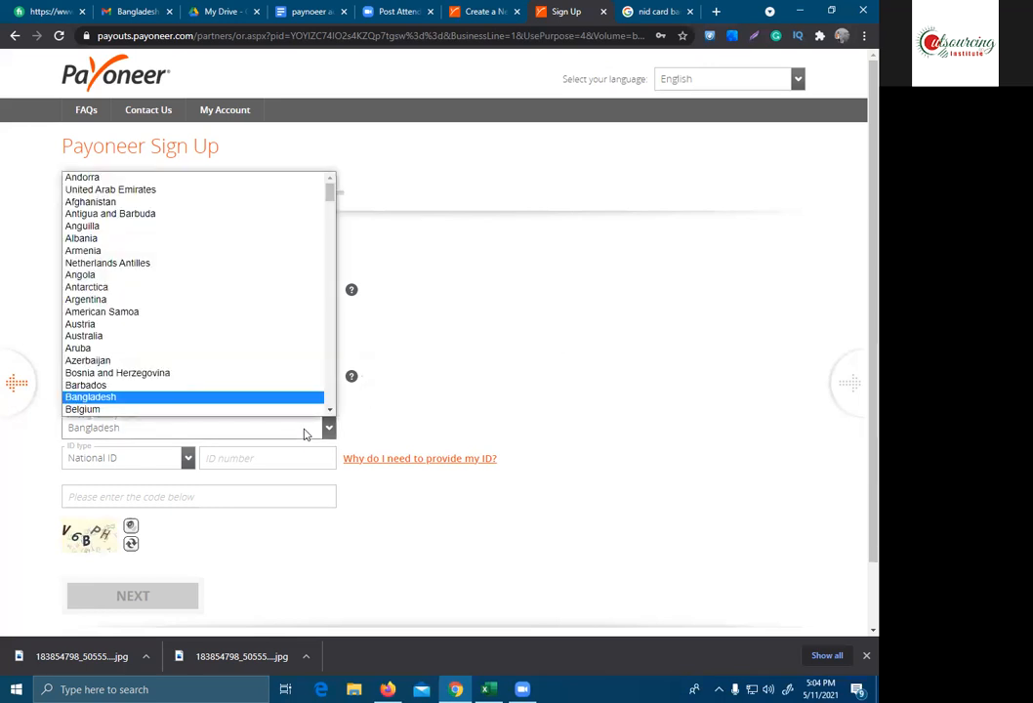
{"action": "scroll", "coordinate": [267, 415], "scroll_direction": "down", "scroll_amount": 1}
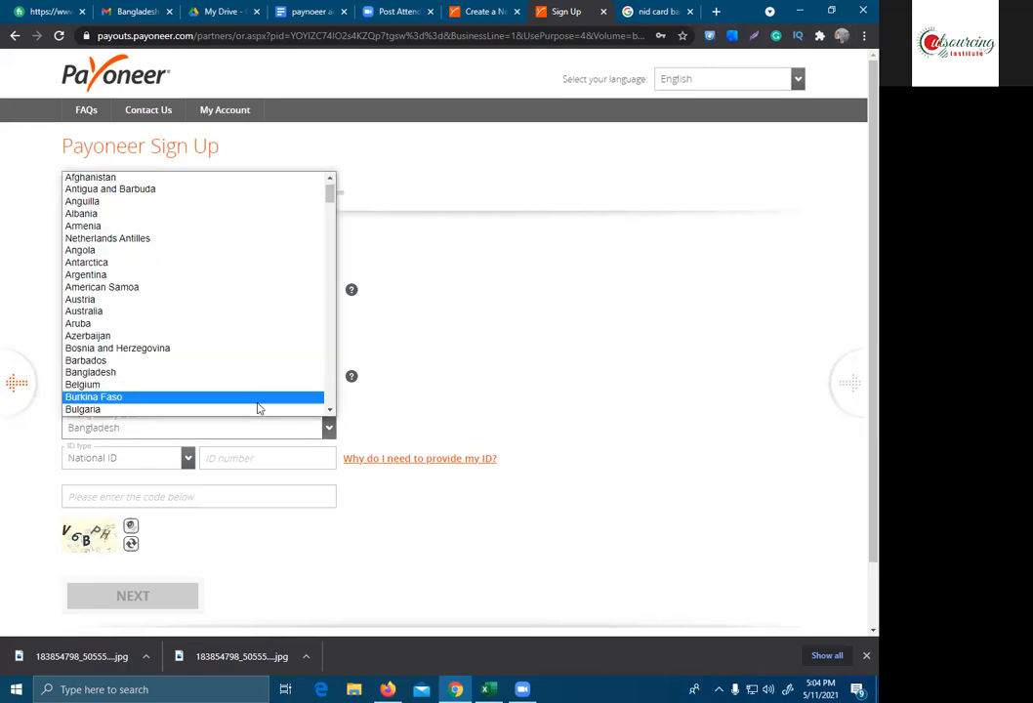
{"action": "scroll", "coordinate": [247, 401], "scroll_direction": "down", "scroll_amount": 1}
{"action": "left_click", "coordinate": [267, 432]}
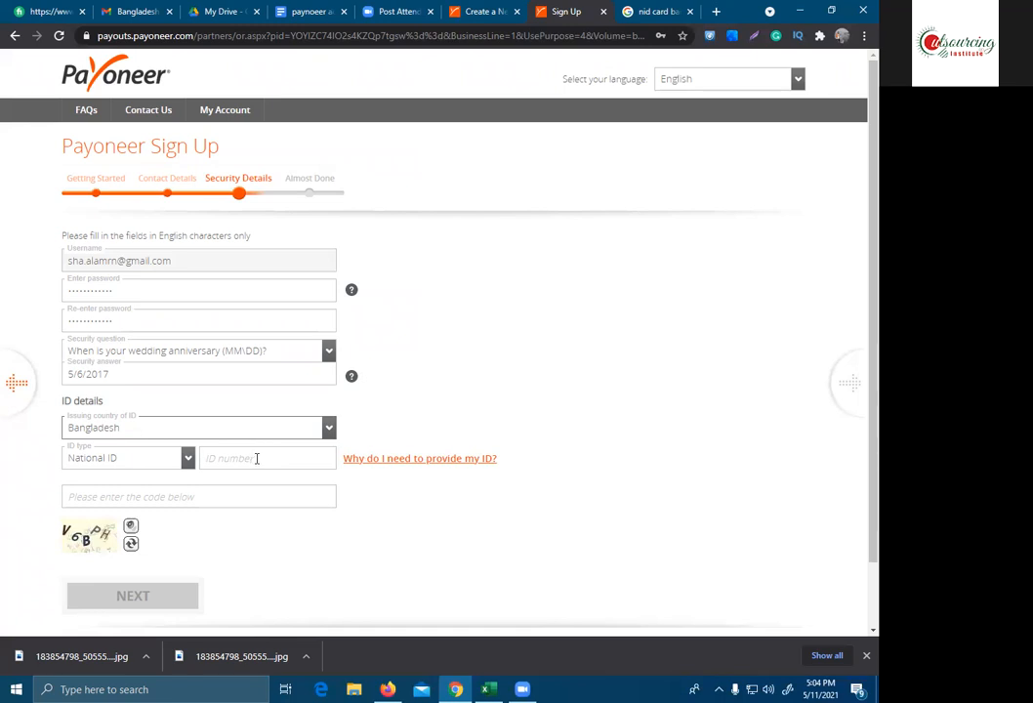
{"action": "left_click", "coordinate": [653, 12]}
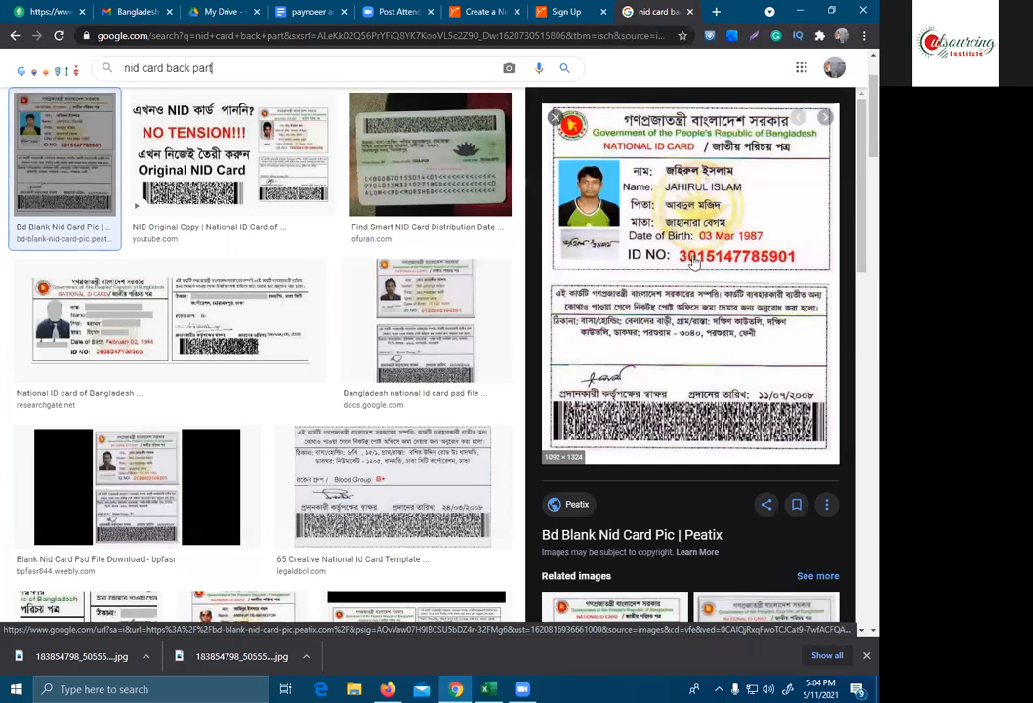
{"action": "left_click", "coordinate": [550, 8]}
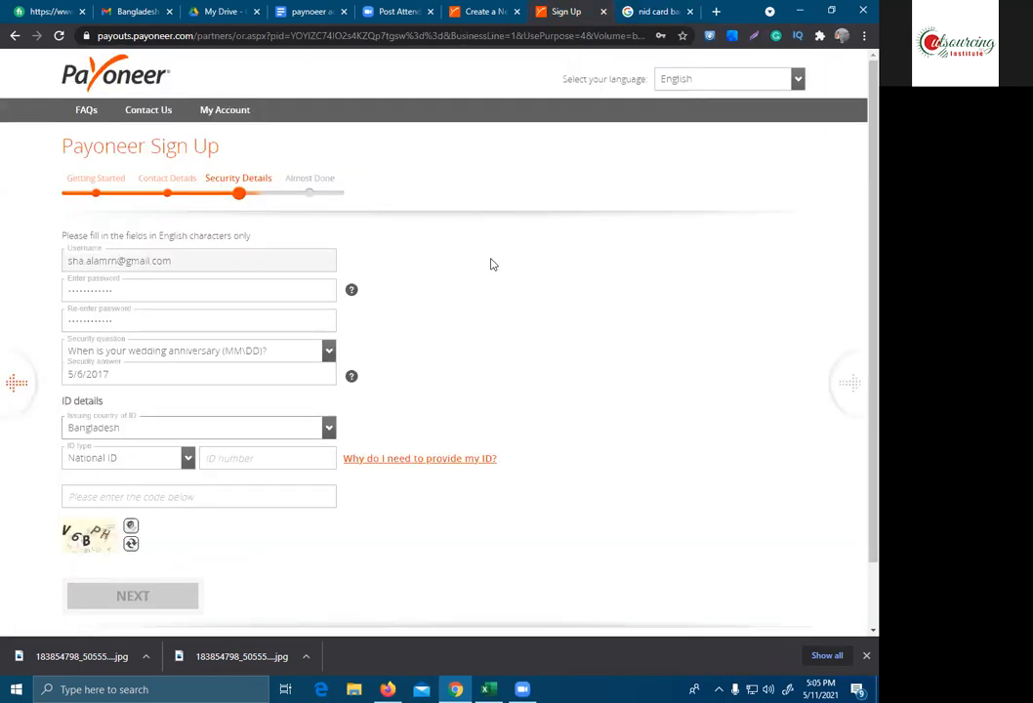
Enter the national ID number and the captcha code shown on screen.
{"action": "left_click", "coordinate": [243, 460]}
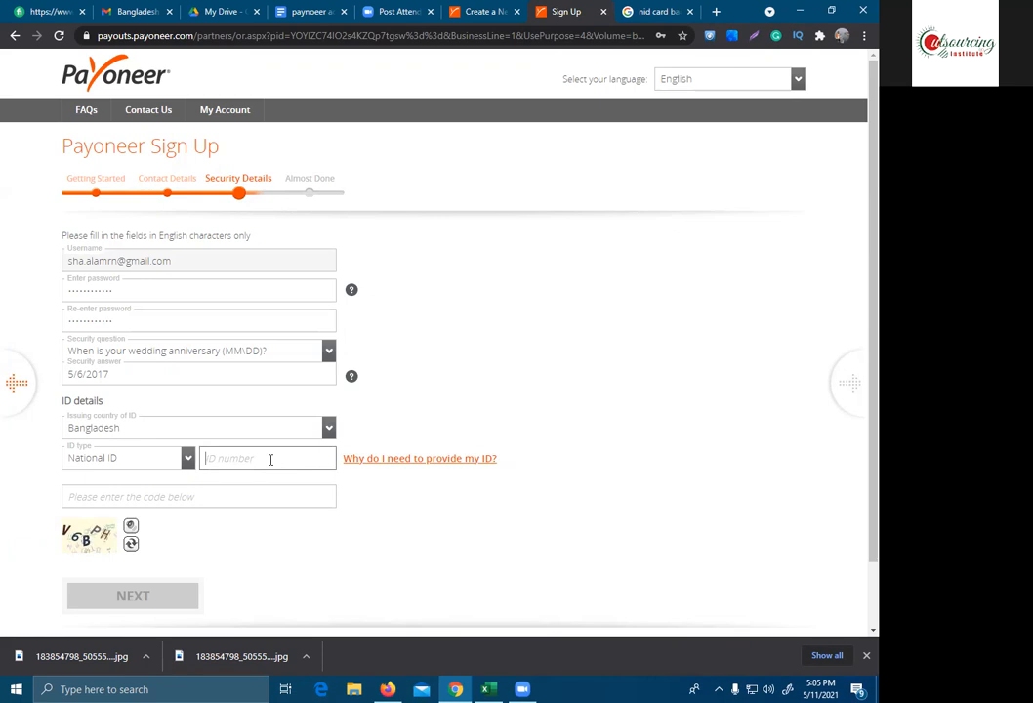
{"action": "left_click", "coordinate": [112, 497]}
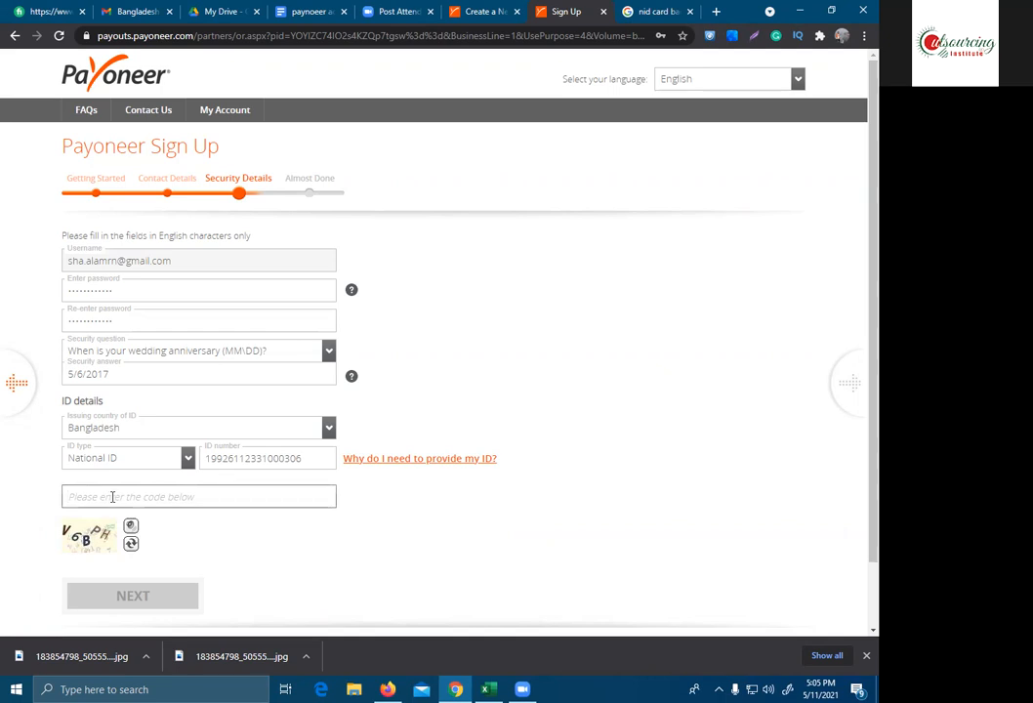
{"action": "type", "text": "V"}
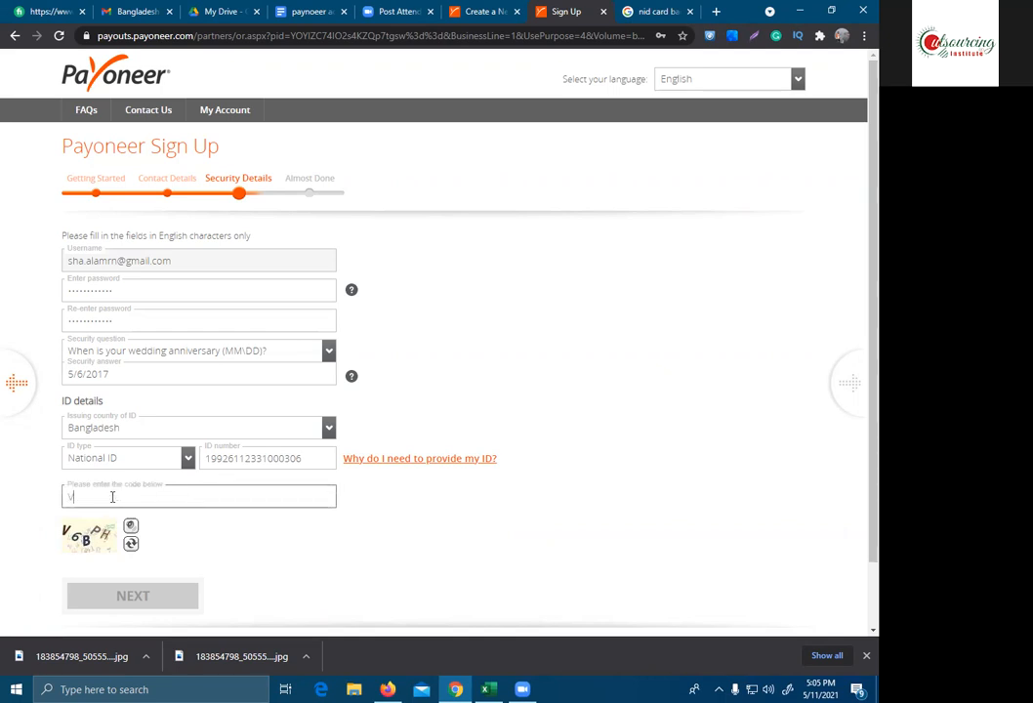
{"action": "type", "text": "6BPH"}
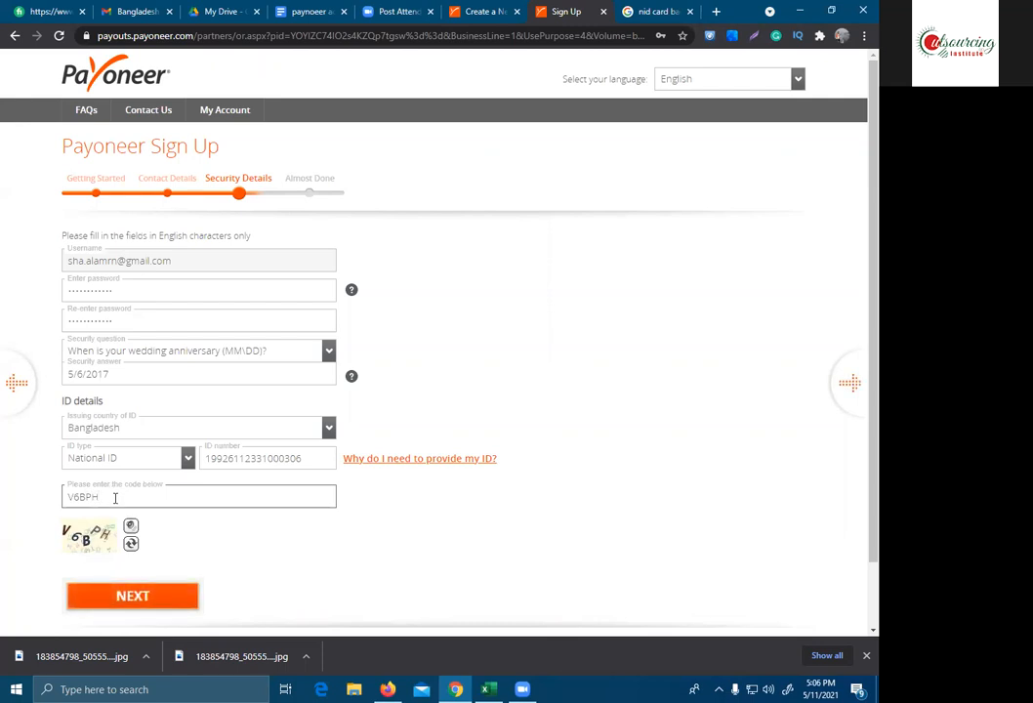
{"action": "scroll", "coordinate": [161, 523], "scroll_direction": "down", "scroll_amount": 1}
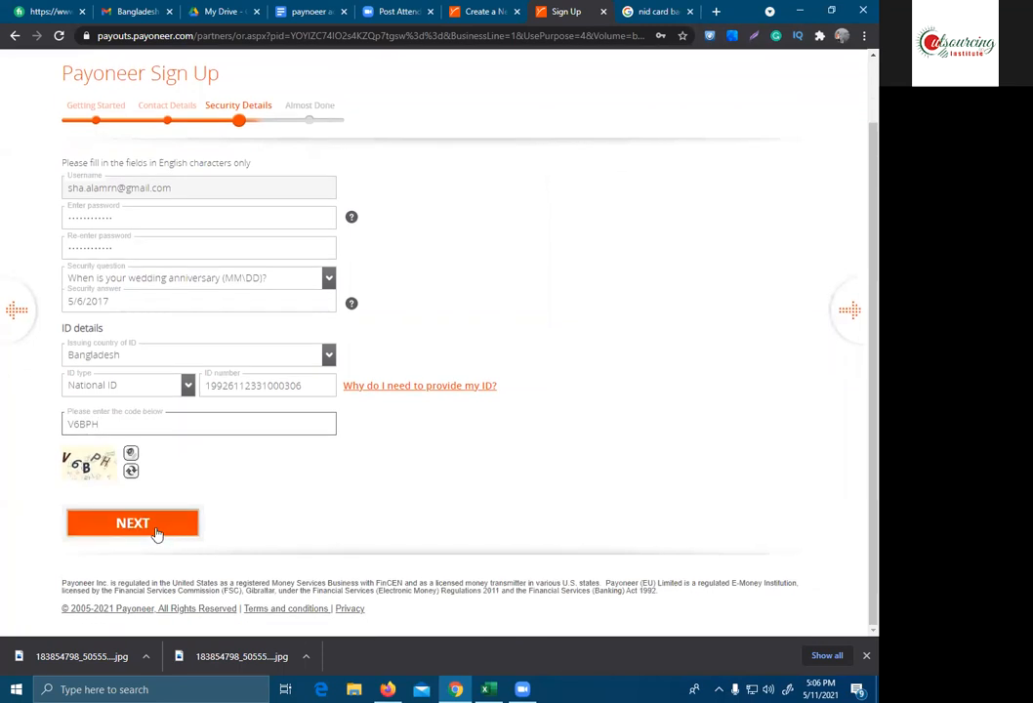
Submit the Security Details page to reach the Almost Done withdrawal bank-account step.
{"action": "left_click", "coordinate": [144, 525]}
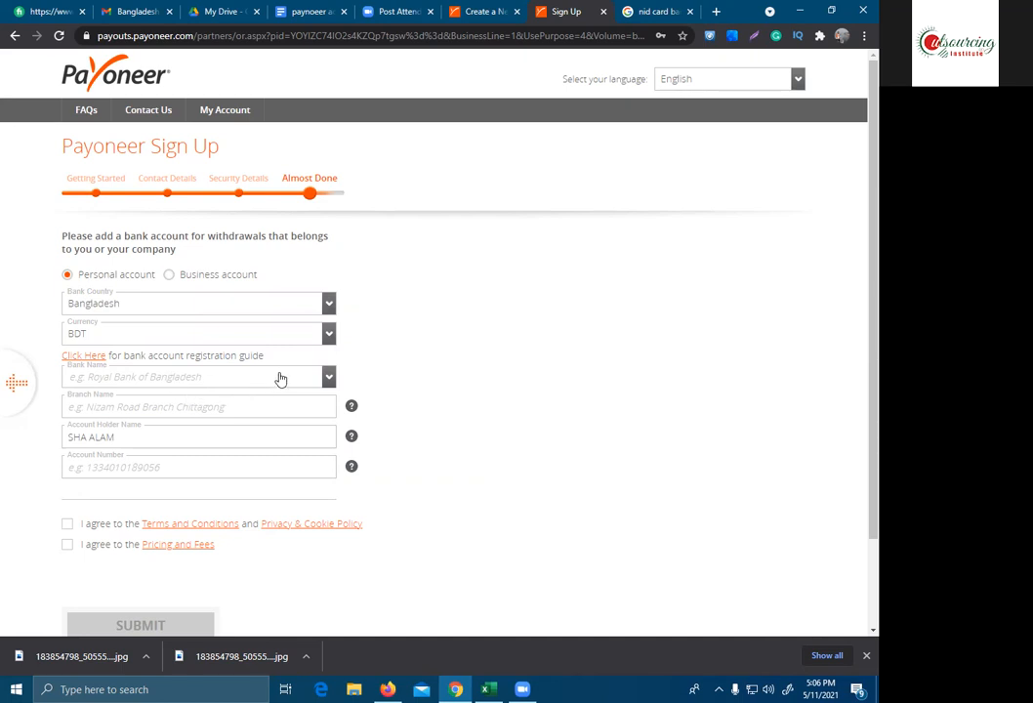
Open the 'Click Here' bank account registration guide from the Almost Done step.
{"action": "left_click", "coordinate": [98, 359]}
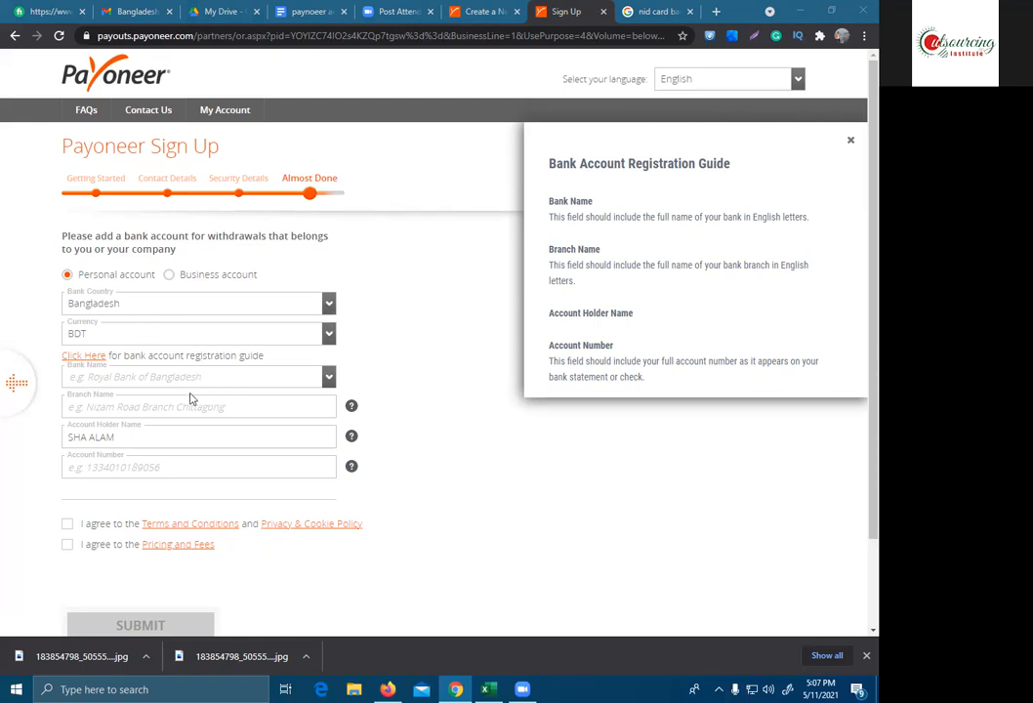
Open the Bank Name dropdown to show the list of Bangladeshi banks.
{"action": "left_click", "coordinate": [287, 410]}
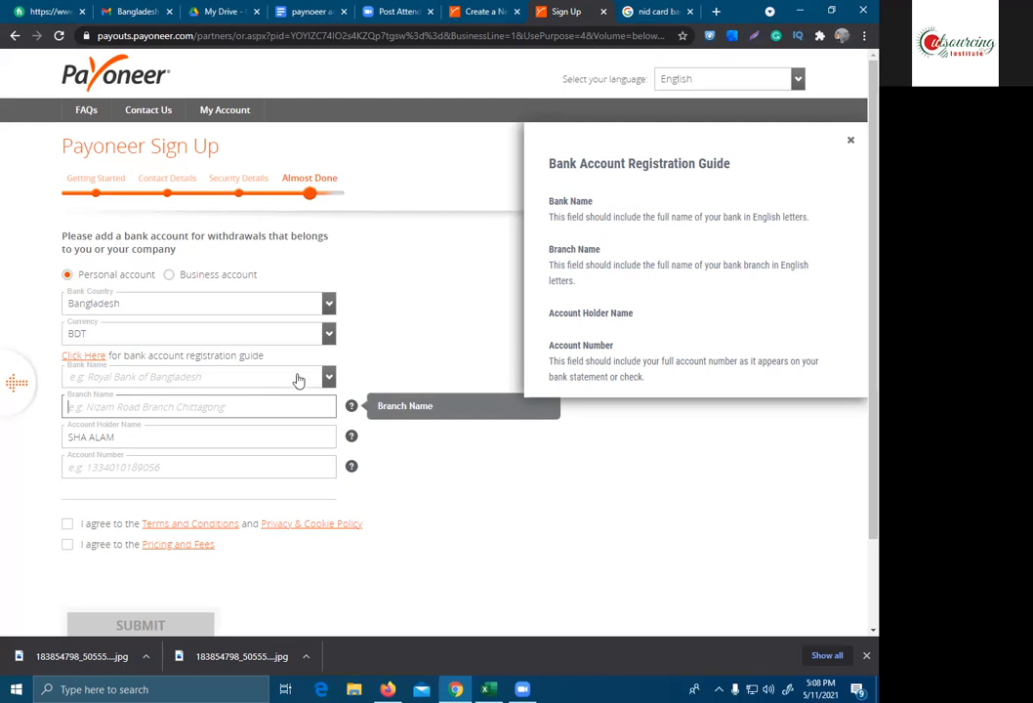
{"action": "left_click", "coordinate": [299, 380]}
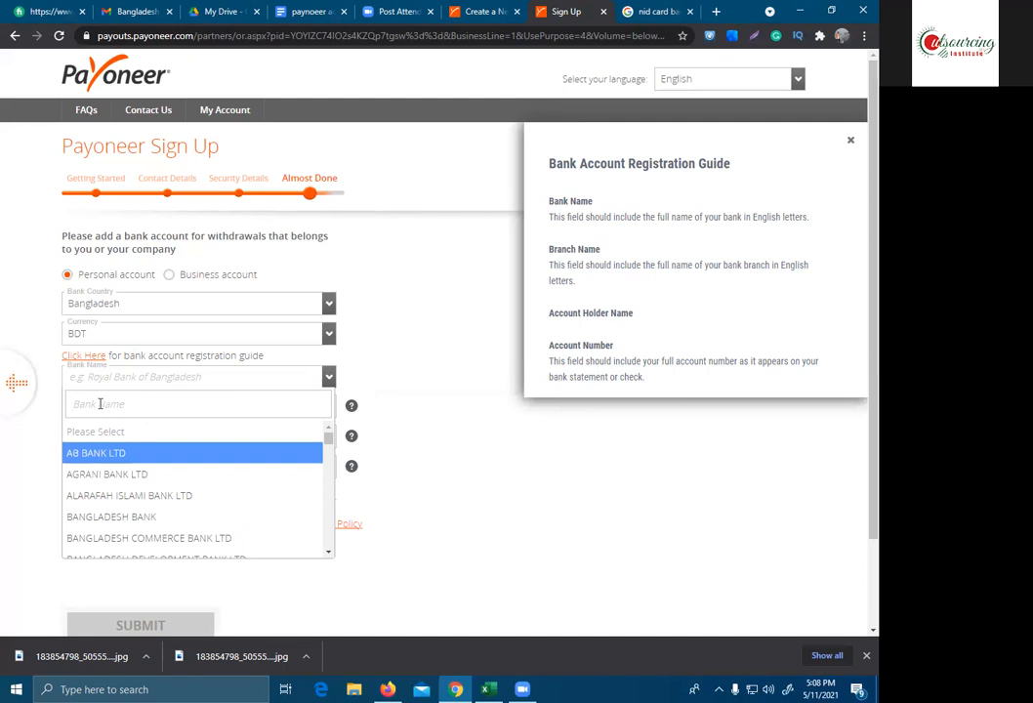
Search 'Brac' to choose BRAC BANK LTD as the bank, and enter Banani as the branch.
{"action": "type", "text": "Bra"}
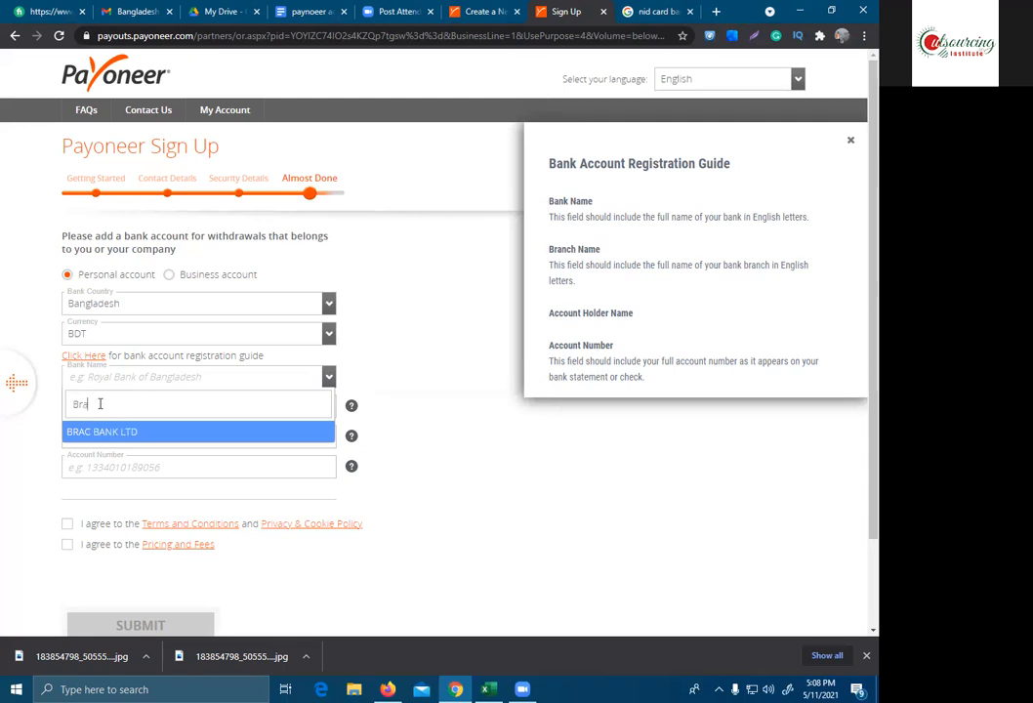
{"action": "type", "text": "ck"}
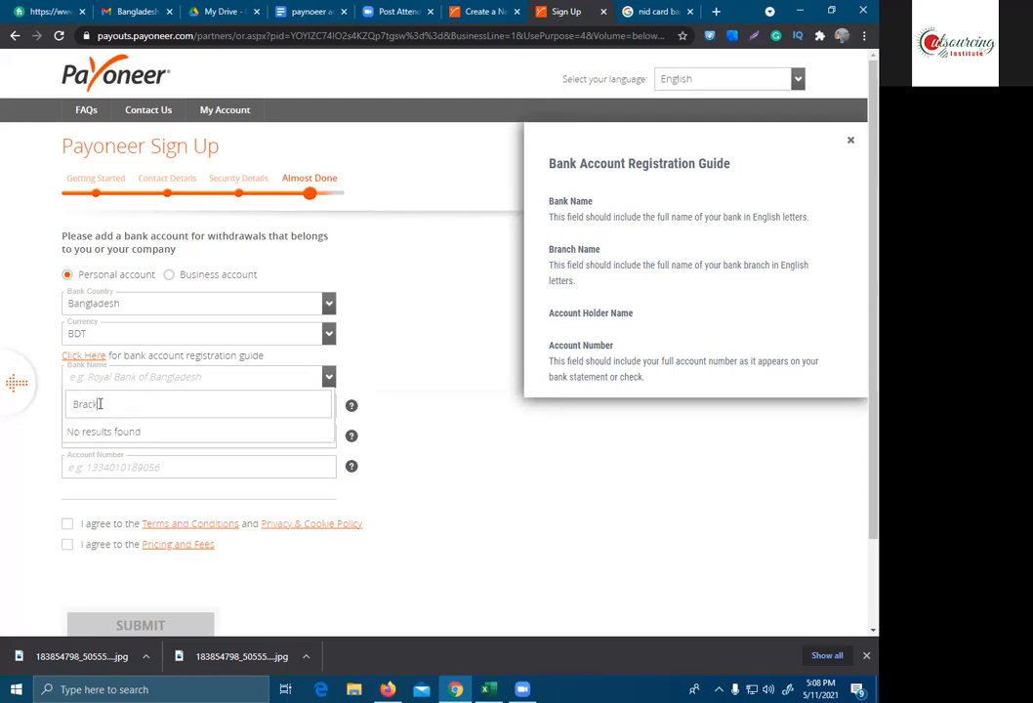
{"action": "key", "text": "BackSpace"}
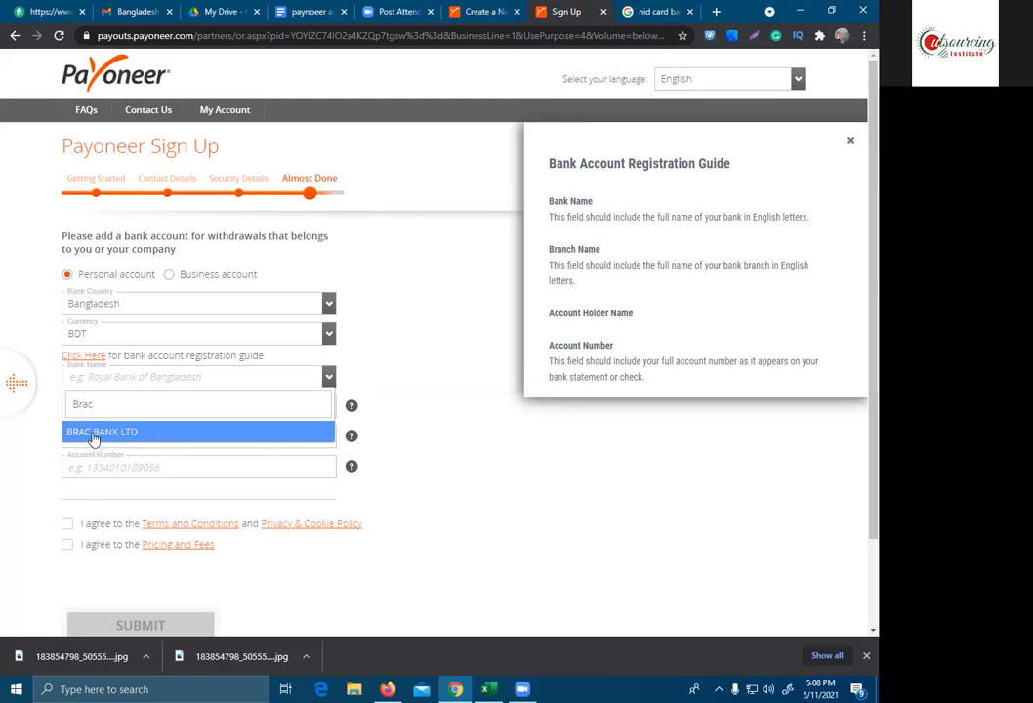
{"action": "left_click", "coordinate": [95, 435]}
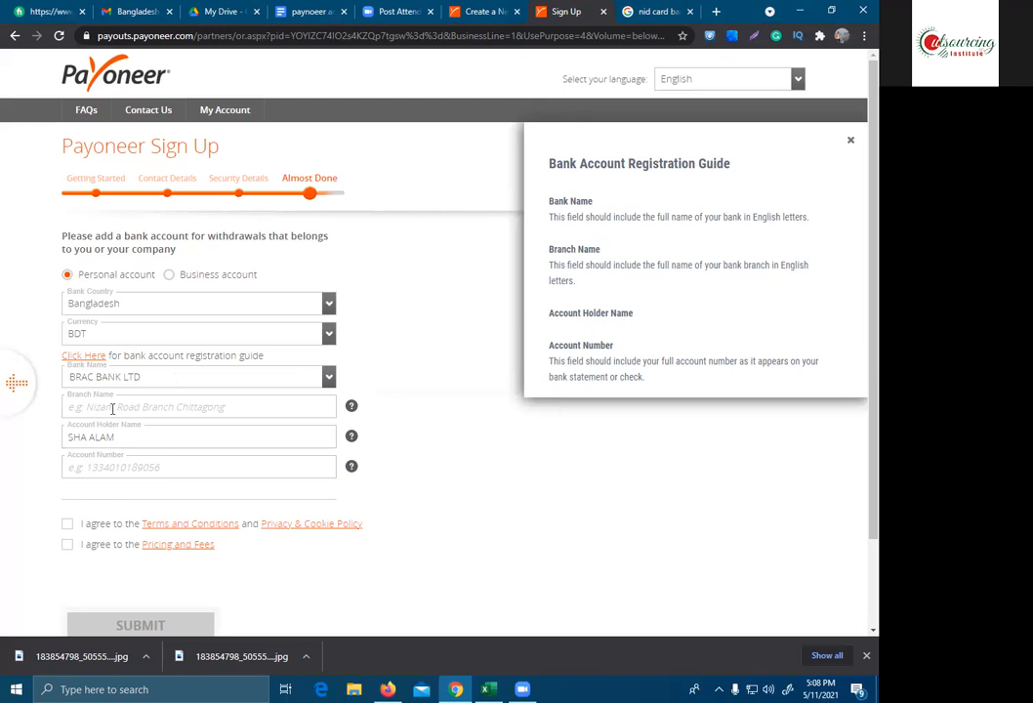
{"action": "left_click", "coordinate": [118, 408]}
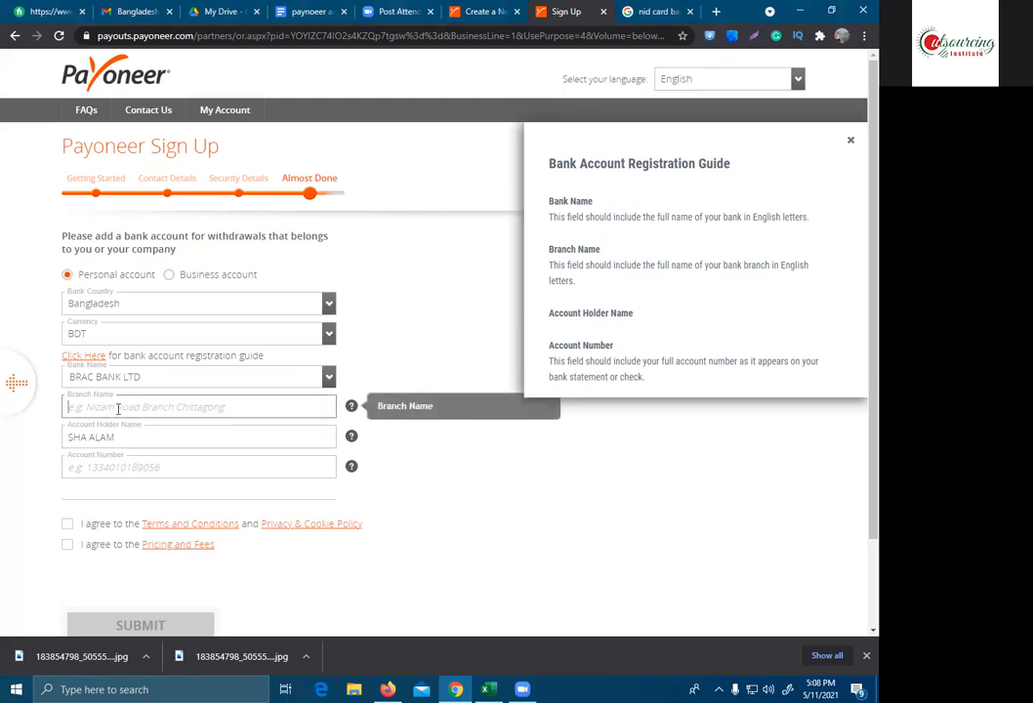
{"action": "type", "text": "Banan"}
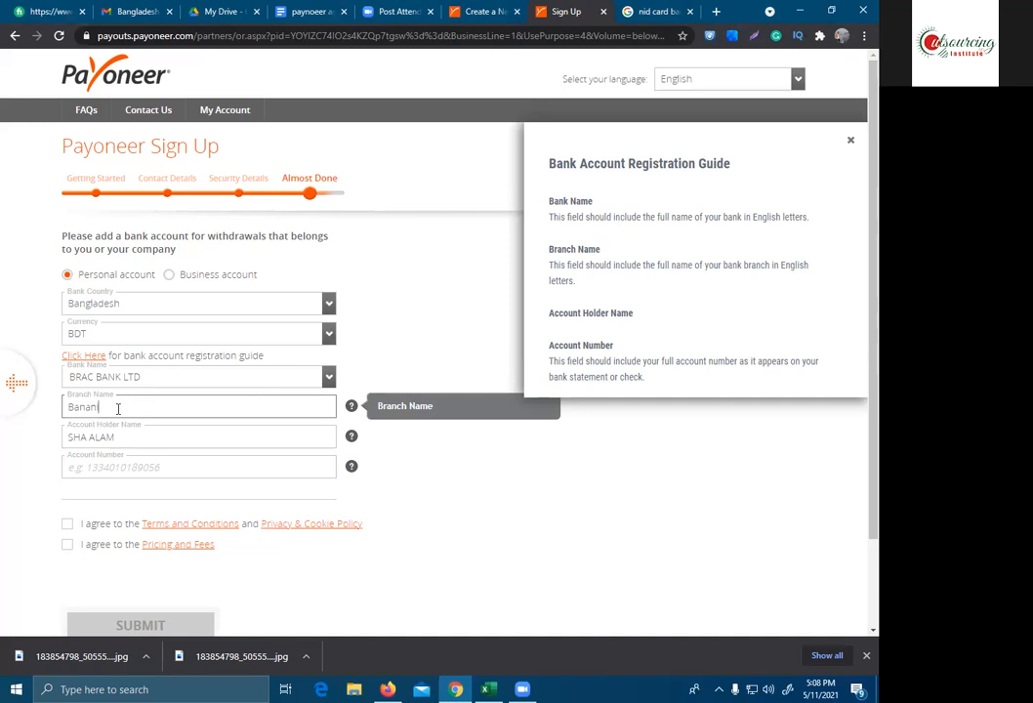
{"action": "type", "text": "i"}
Enter the bank account number in the Account Number field.
{"action": "left_click", "coordinate": [164, 468]}
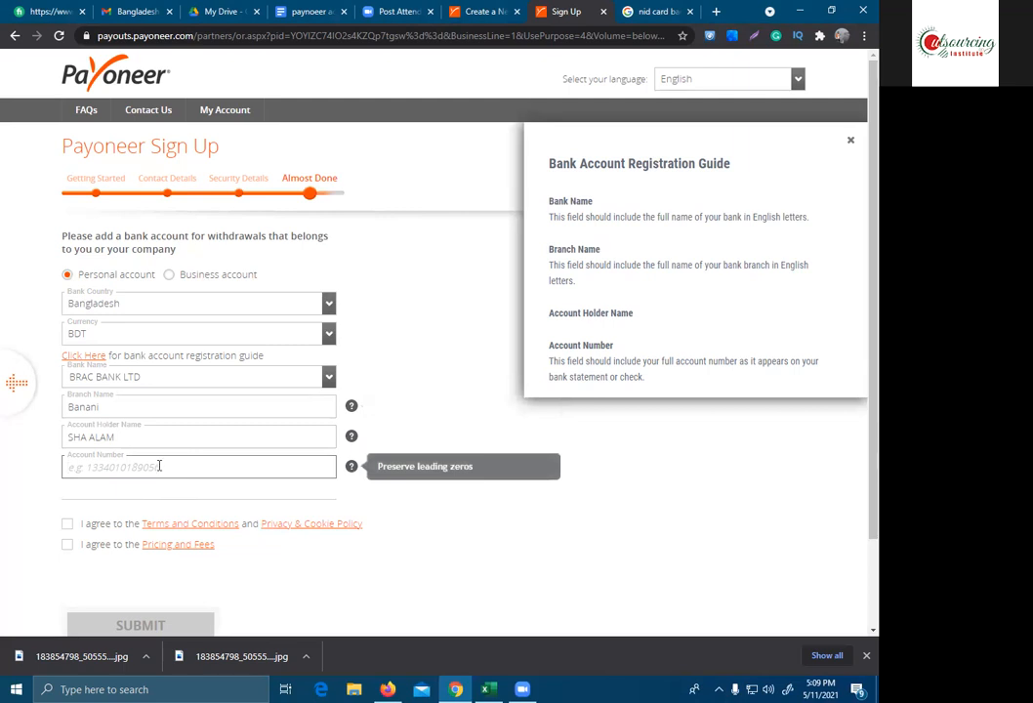
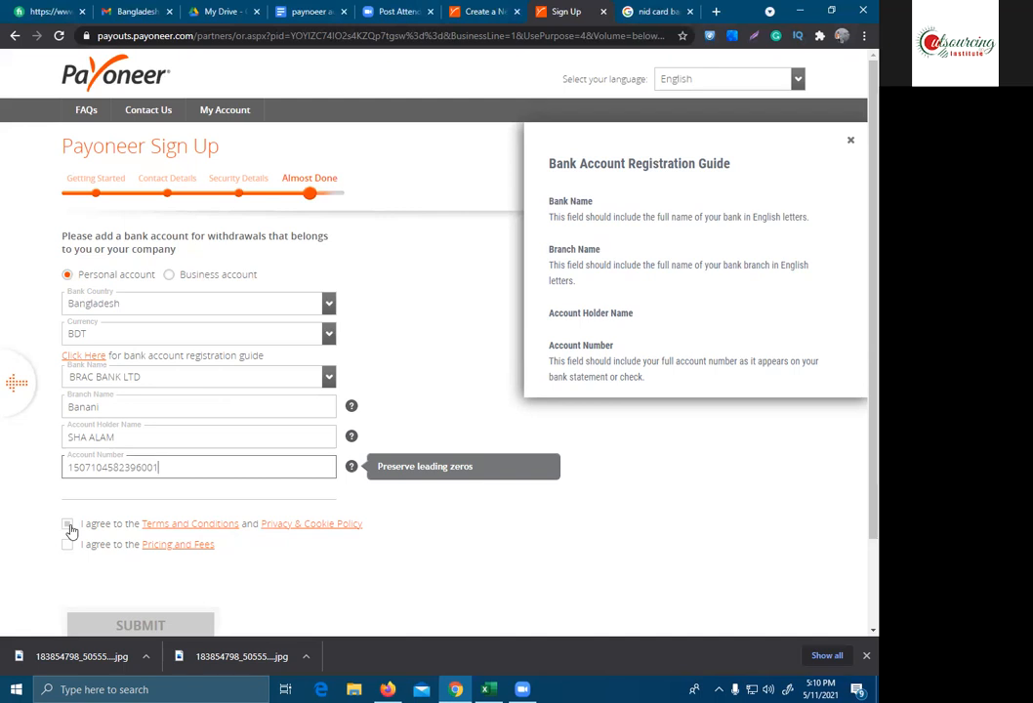
Accept the Terms and Conditions and Pricing and Fees, then submit the application.
{"action": "left_click", "coordinate": [68, 528]}
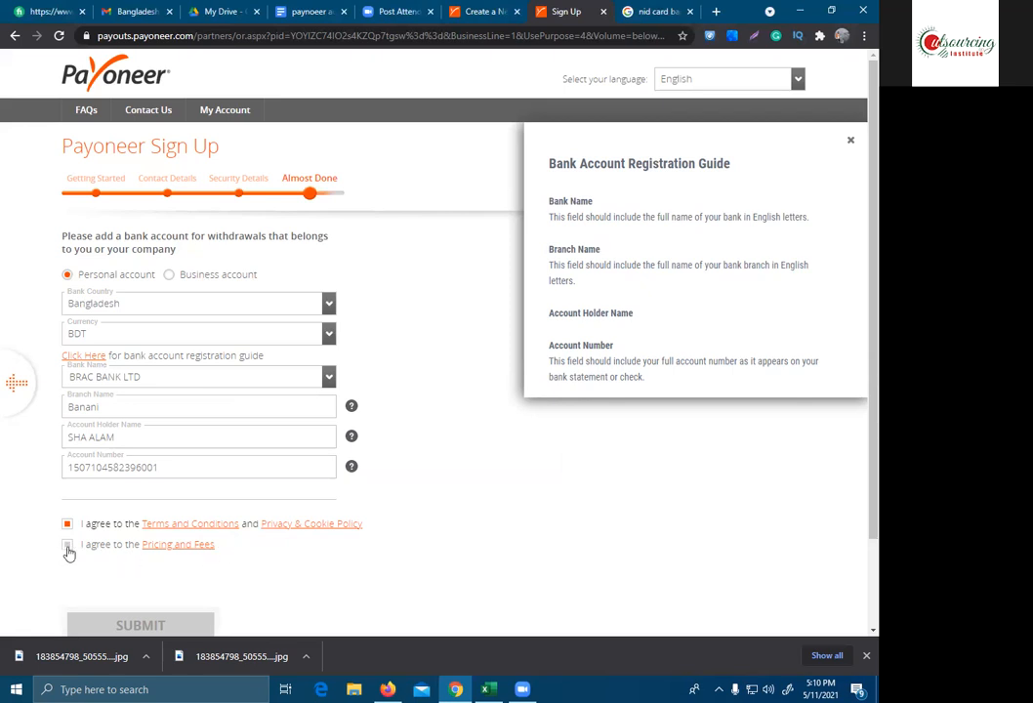
{"action": "left_click", "coordinate": [67, 548]}
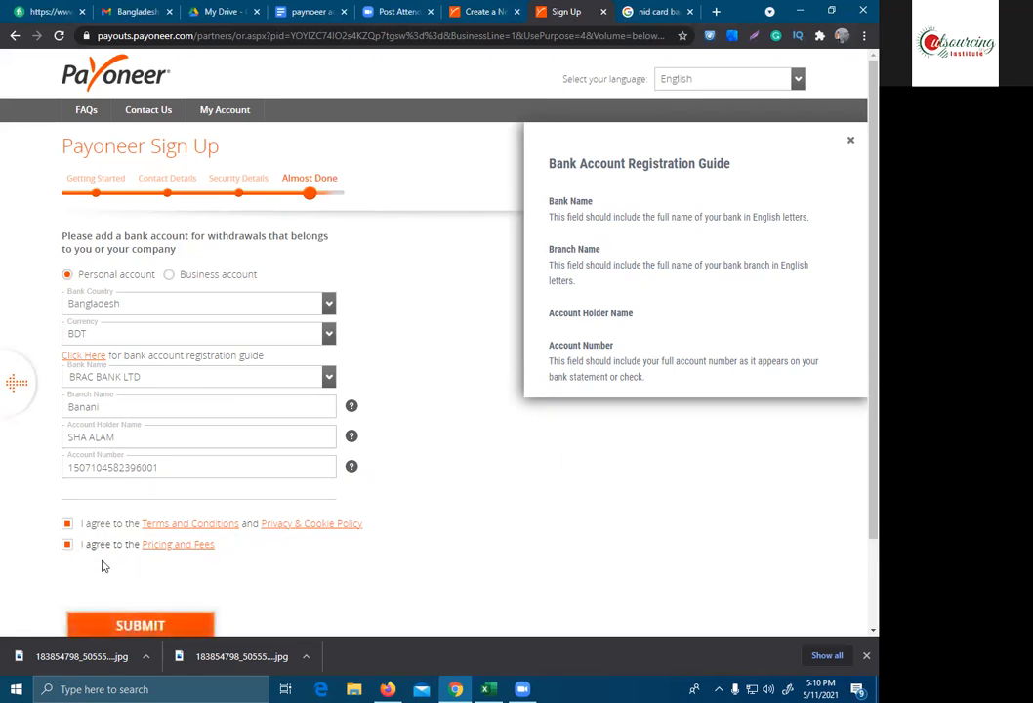
{"action": "scroll", "coordinate": [107, 561], "scroll_direction": "down", "scroll_amount": 1}
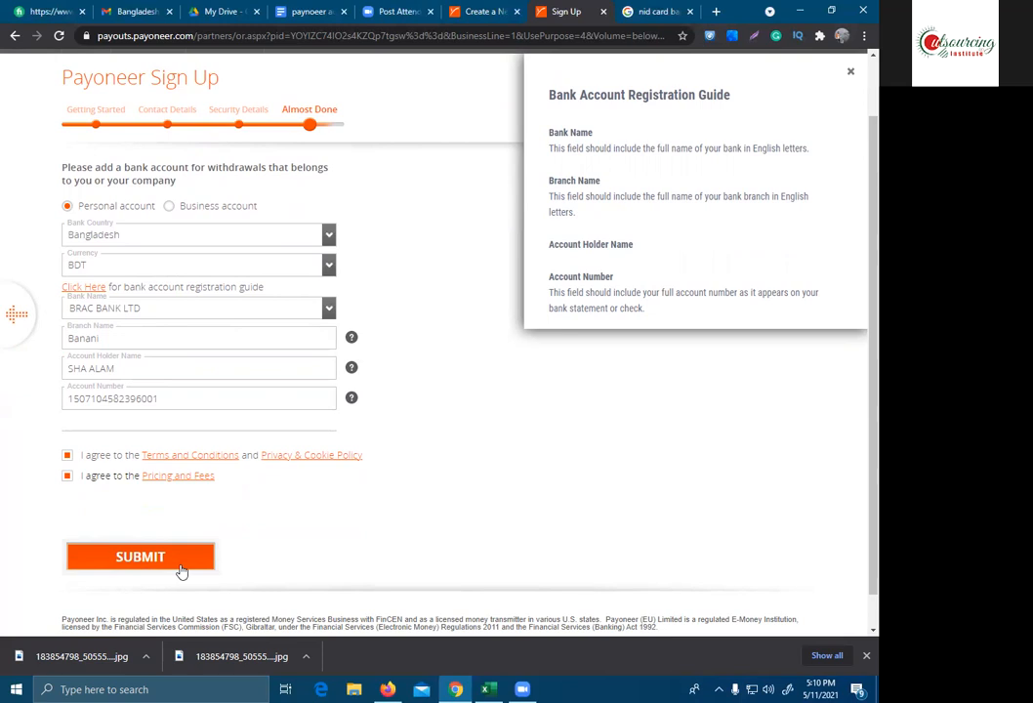
{"action": "left_click", "coordinate": [180, 566]}
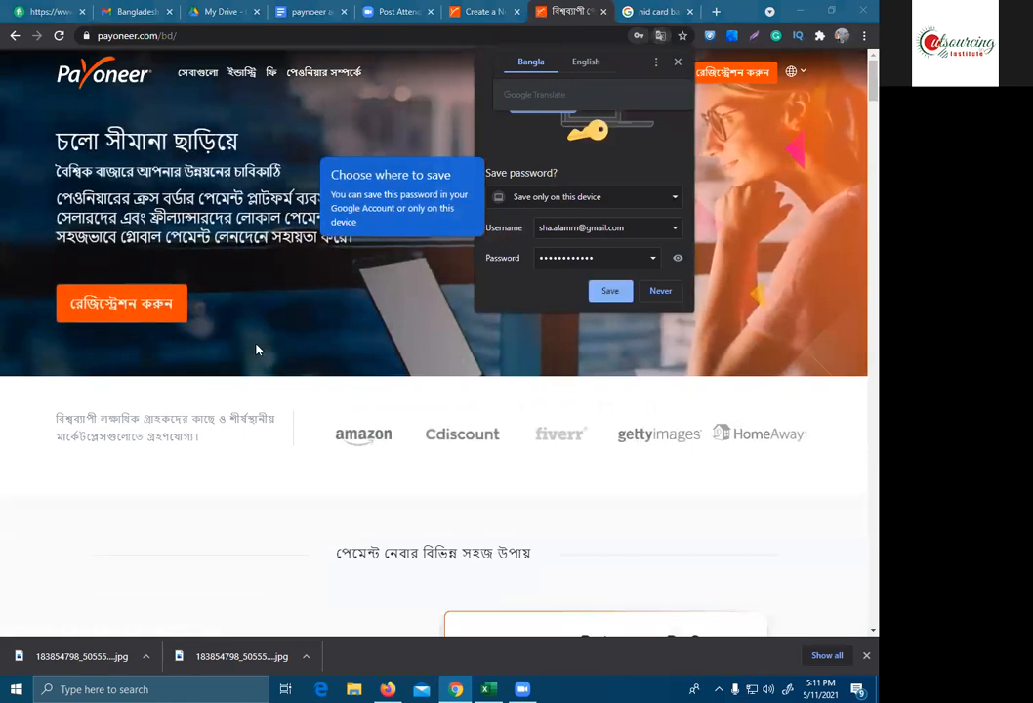
In the Gmail inbox, open Payoneer's 'Please verify your email address' message and click its verify link.
{"action": "left_click", "coordinate": [126, 9]}
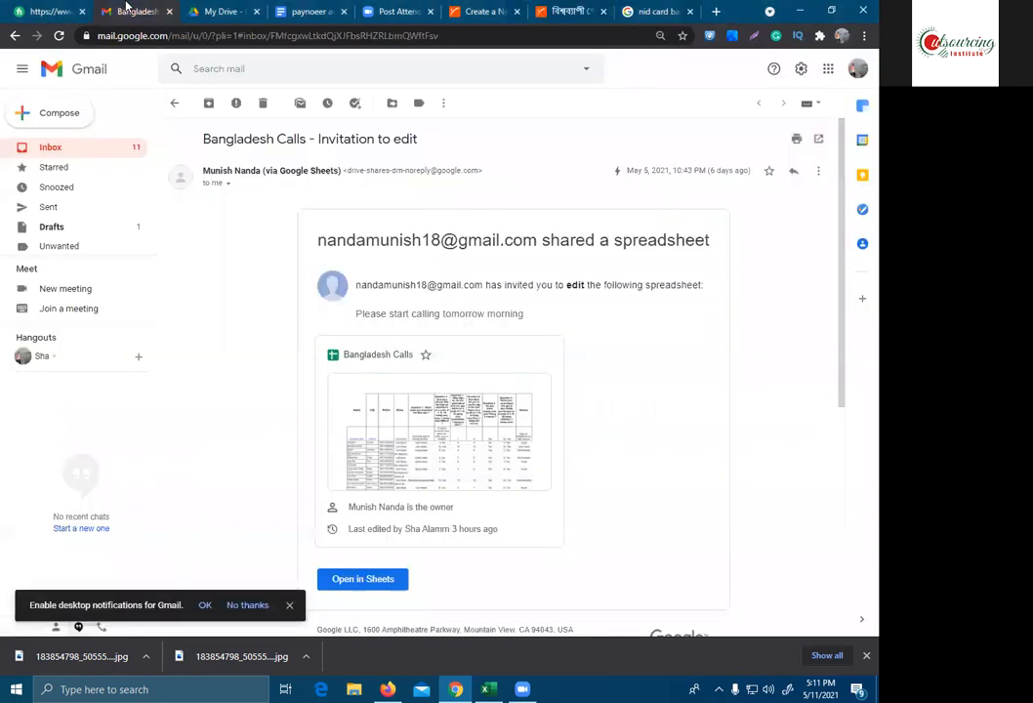
{"action": "left_click", "coordinate": [108, 154]}
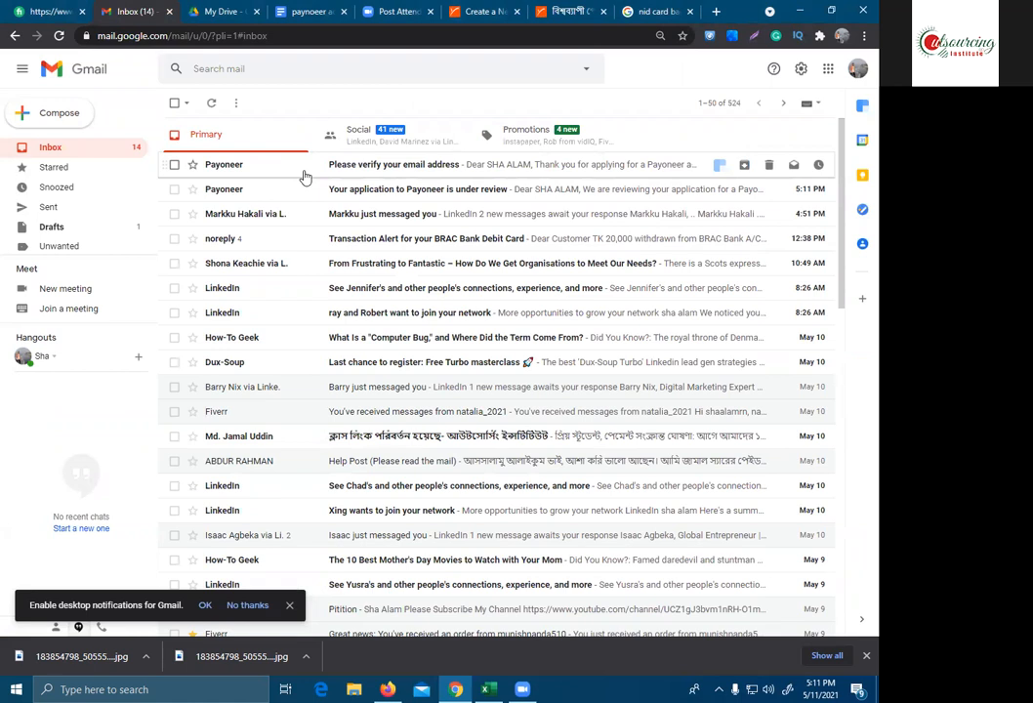
{"action": "left_click", "coordinate": [303, 173]}
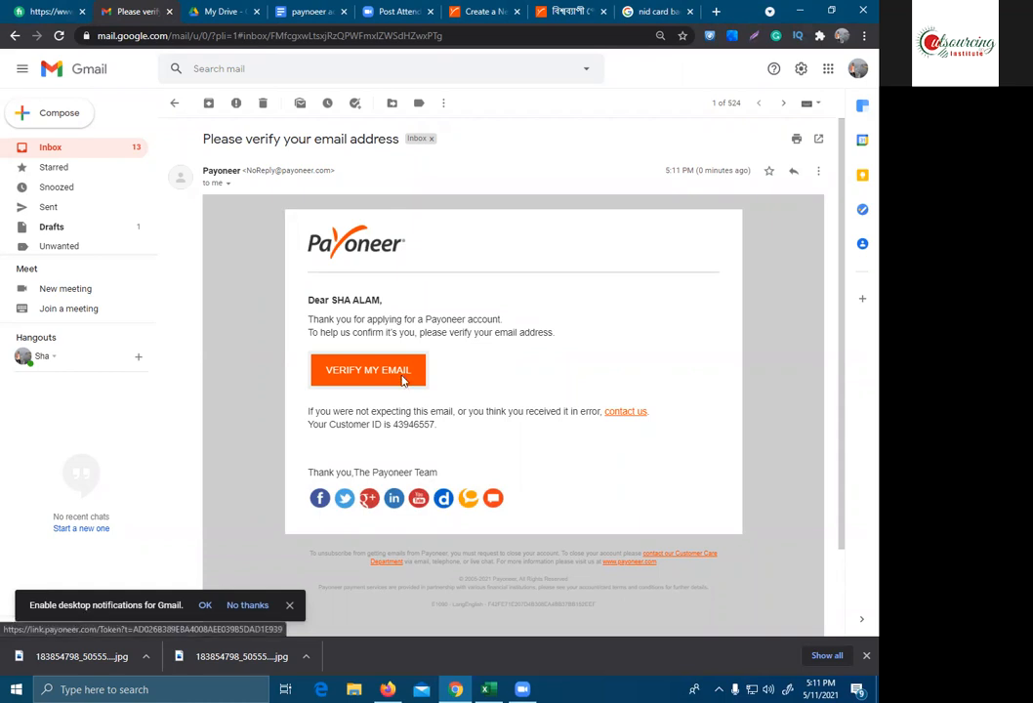
{"action": "left_click", "coordinate": [402, 381]}
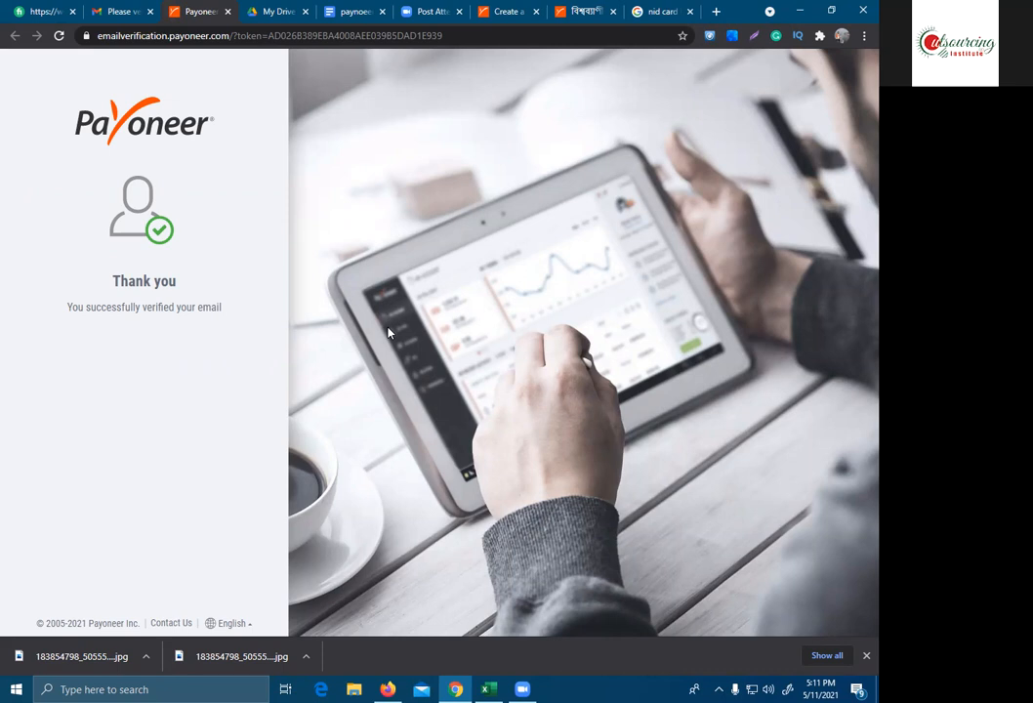
Return to the Gmail verification message after Payoneer confirms the email is verified.
{"action": "left_click", "coordinate": [104, 14]}
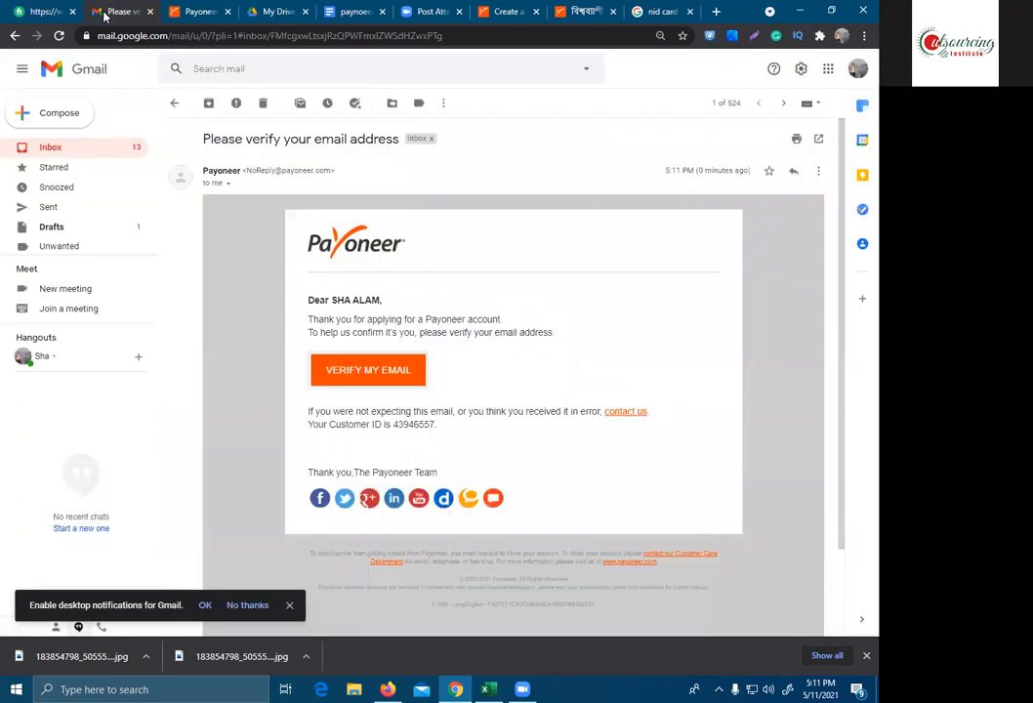
Open the 'Your application to Payoneer is under review' email from the Gmail inbox.
{"action": "left_click", "coordinate": [98, 151]}
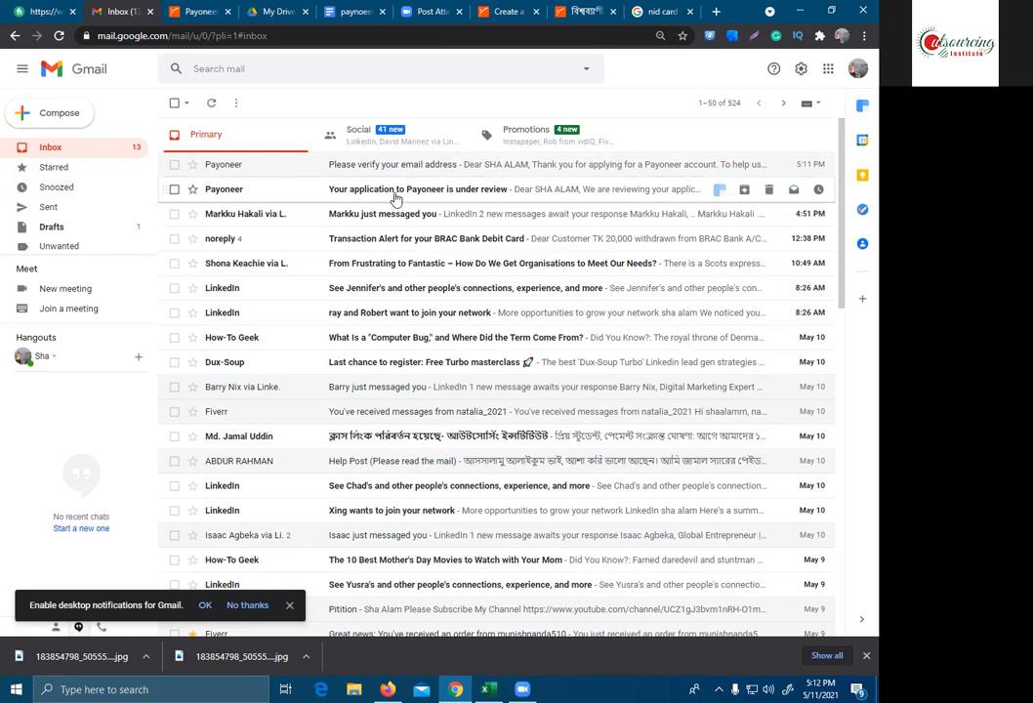
{"action": "left_click", "coordinate": [396, 199]}
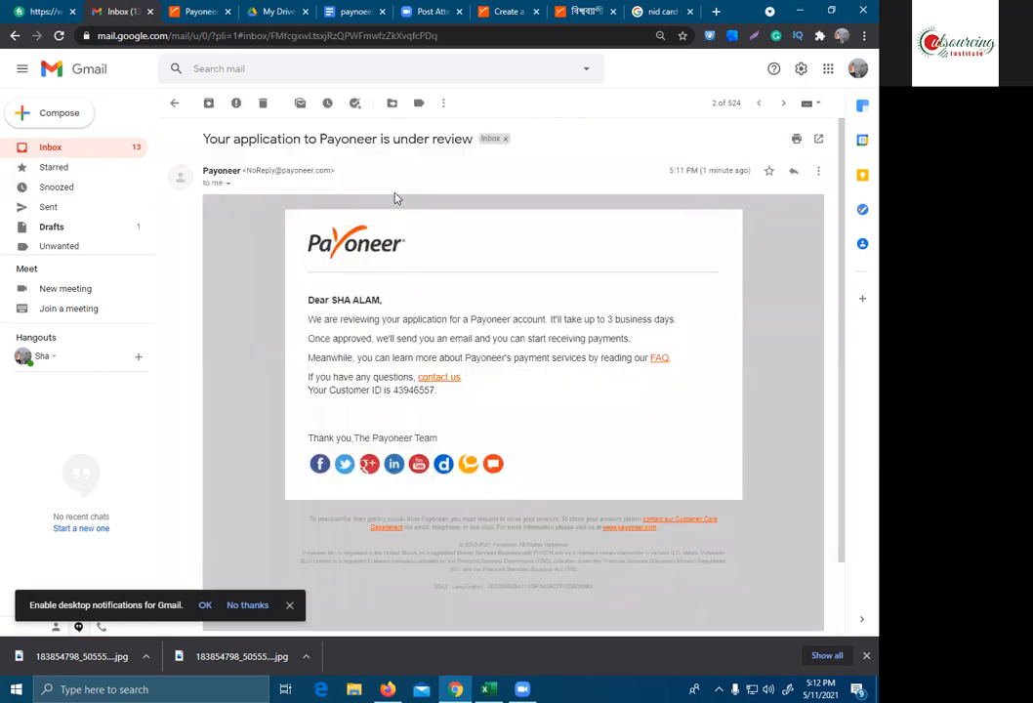